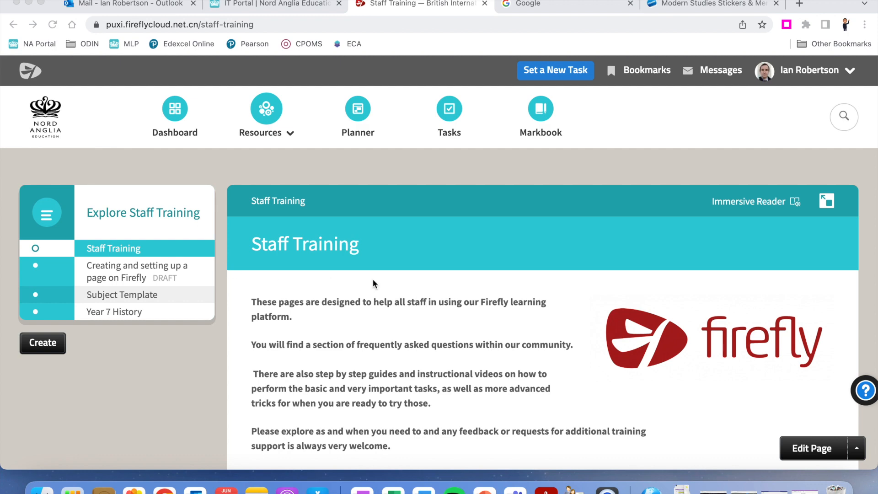
Create a page titled "Modern Studies" under Staff Training using the "Two columns, with top banner" template
{"action": "scroll", "coordinate": [385, 295], "scroll_direction": "down", "scroll_amount": 1}
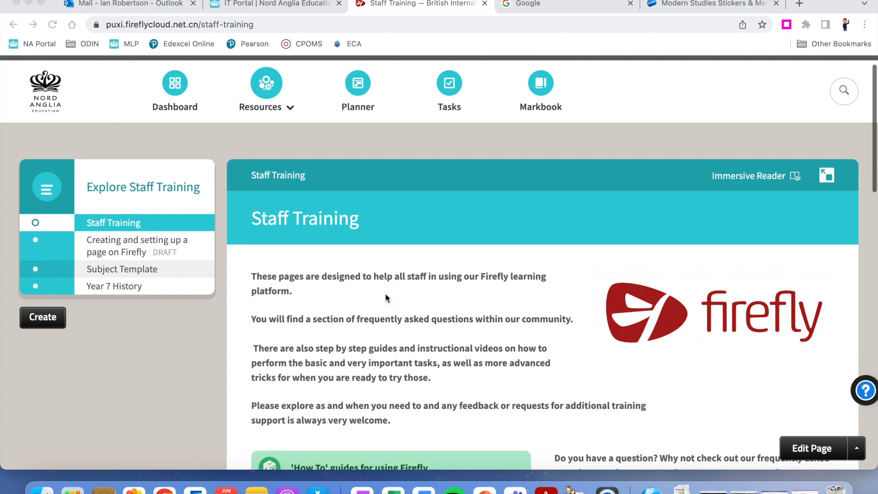
{"action": "left_click", "coordinate": [44, 322]}
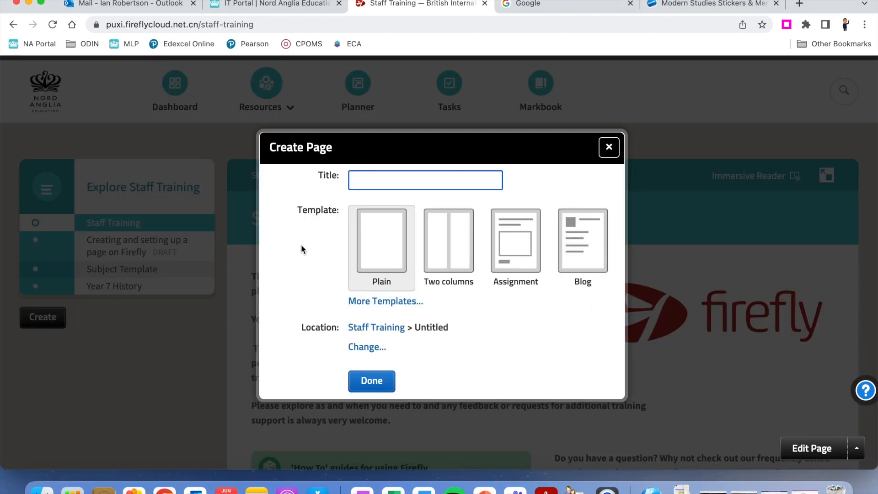
{"action": "type", "text": "Modern Studies"}
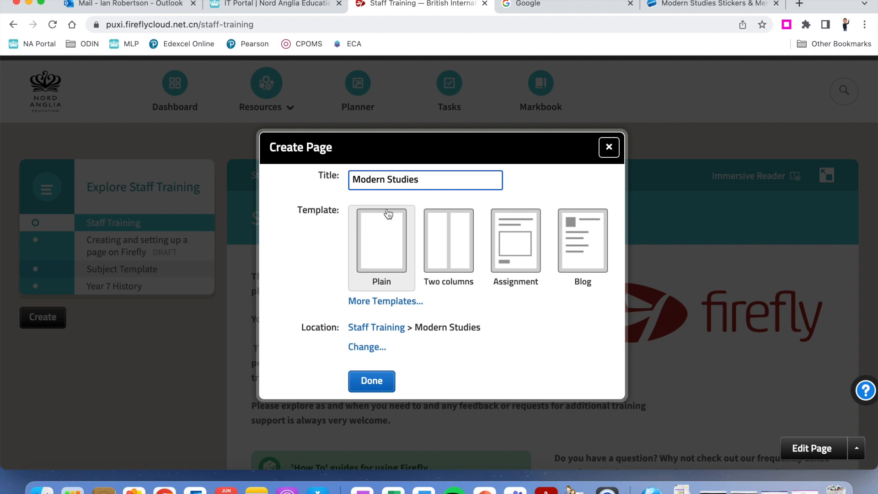
{"action": "left_click", "coordinate": [366, 301]}
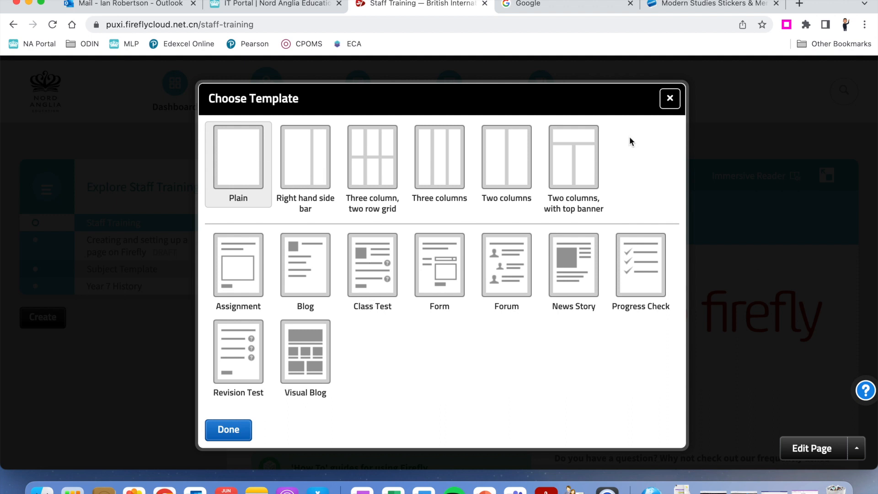
{"action": "left_click", "coordinate": [568, 162]}
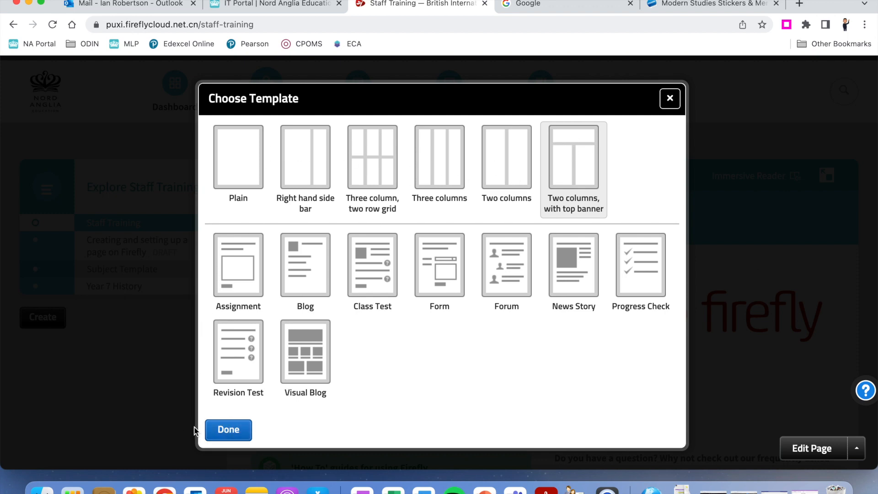
{"action": "left_click", "coordinate": [228, 430]}
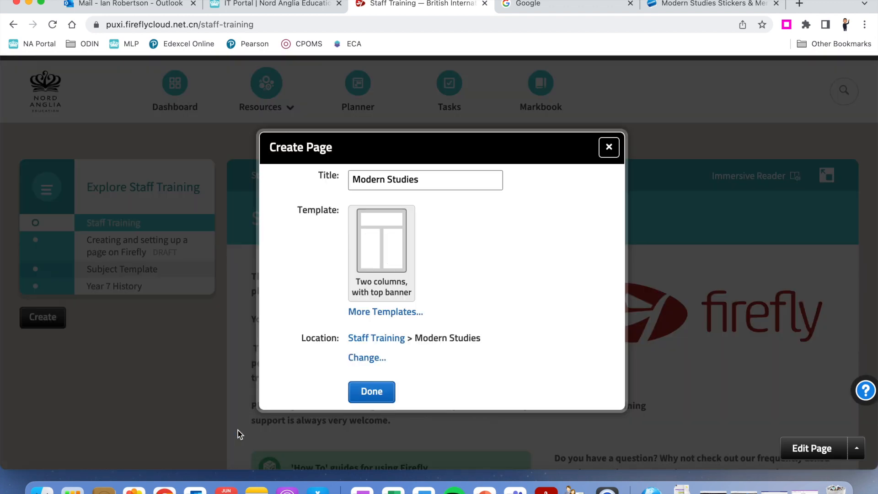
{"action": "left_click", "coordinate": [374, 392]}
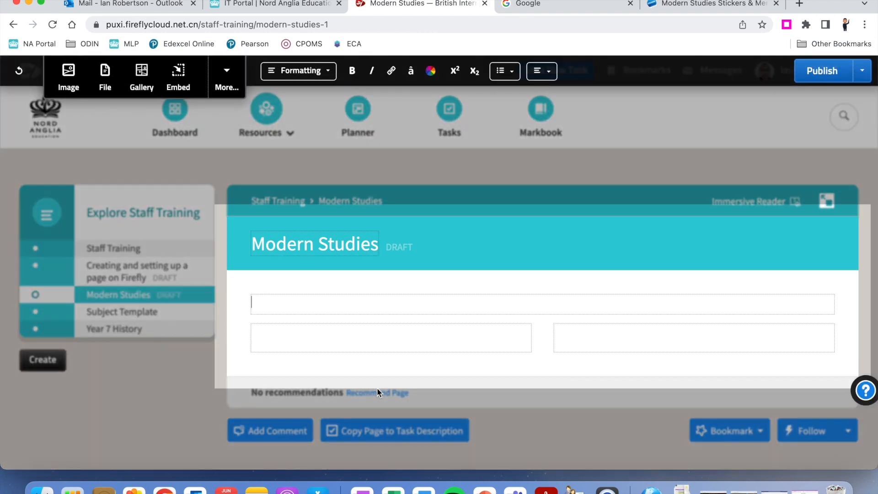
Publish the new Modern Studies page and reopen it for editing
{"action": "left_click", "coordinate": [862, 75]}
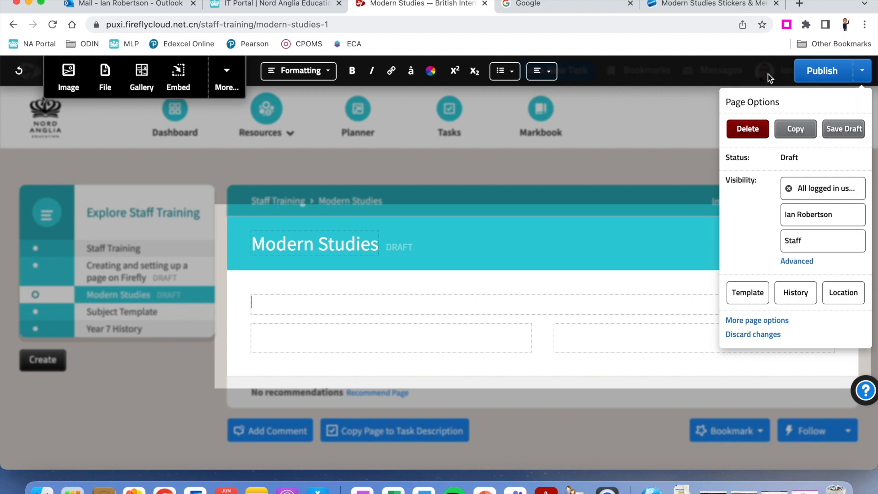
{"action": "left_click", "coordinate": [812, 73]}
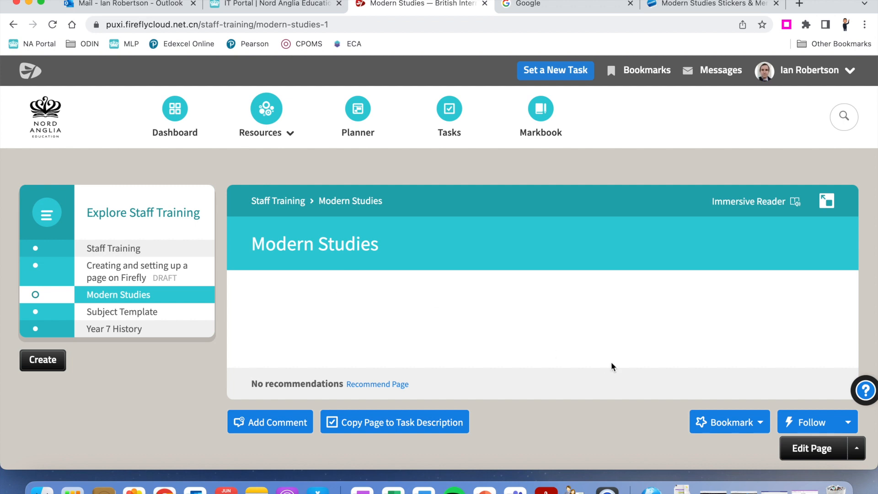
{"action": "left_click", "coordinate": [810, 448]}
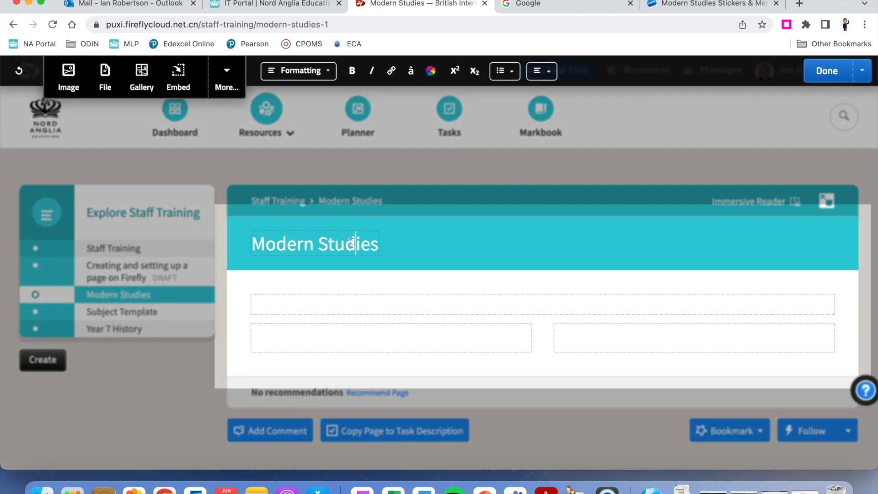
Enter "Welcome to Modern Studies" in the page's top banner section and make the text bold
{"action": "left_click", "coordinate": [310, 304]}
{"action": "left_click", "coordinate": [311, 339]}
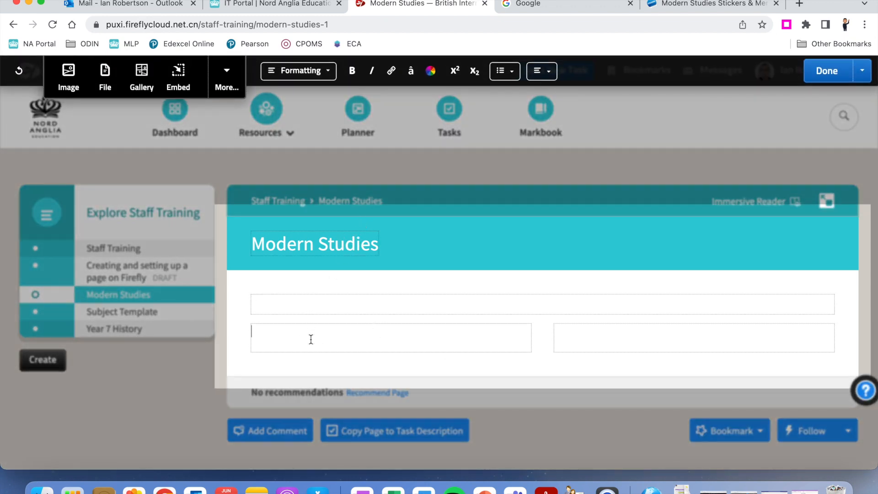
{"action": "left_click", "coordinate": [316, 304]}
{"action": "type", "text": "Welcome"}
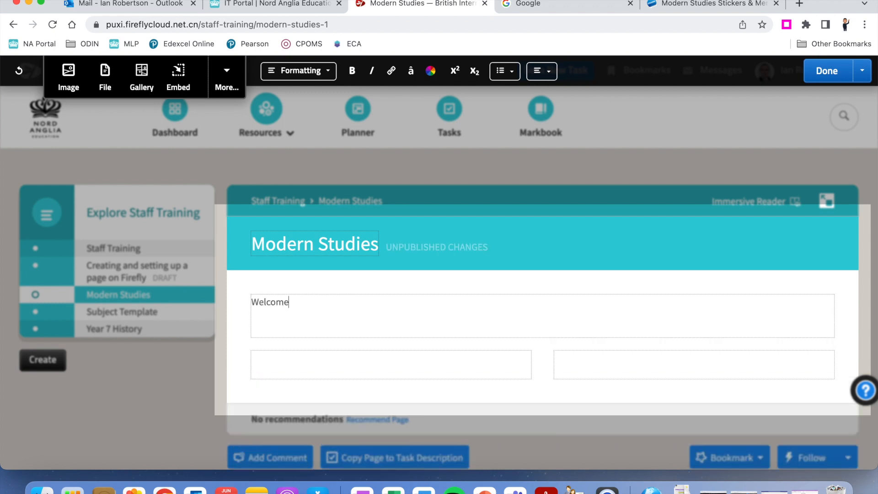
{"action": "type", "text": " to Modern Studies"}
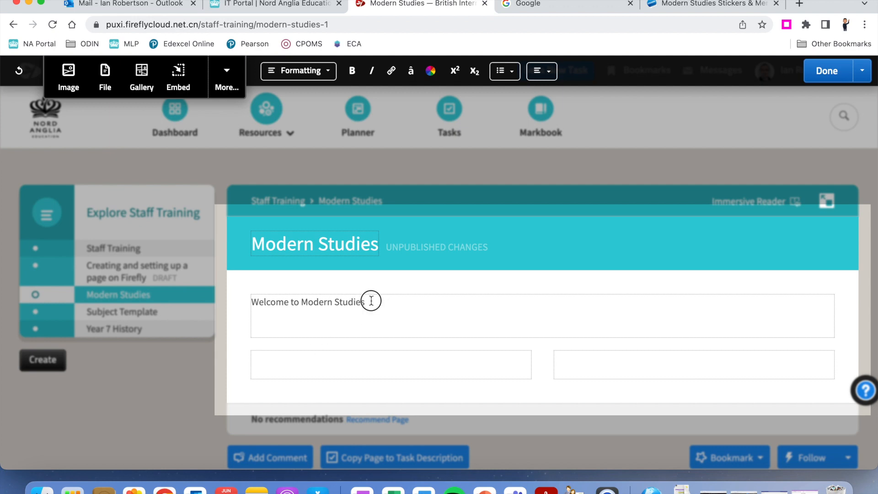
{"action": "left_click_drag", "start_coordinate": [371, 302], "coordinate": [245, 301]}
{"action": "left_click", "coordinate": [352, 71]}
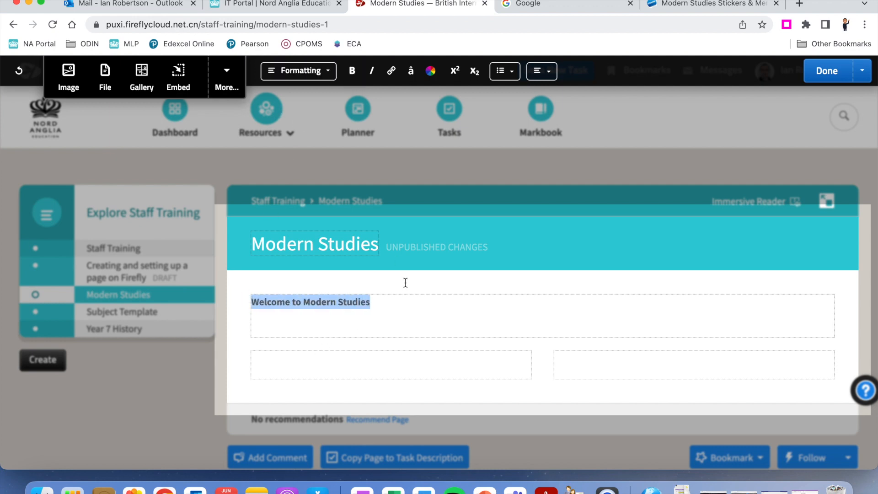
Enter "Course Information" in the first column and "Resources" in the second column below the banner section
{"action": "left_click", "coordinate": [475, 360]}
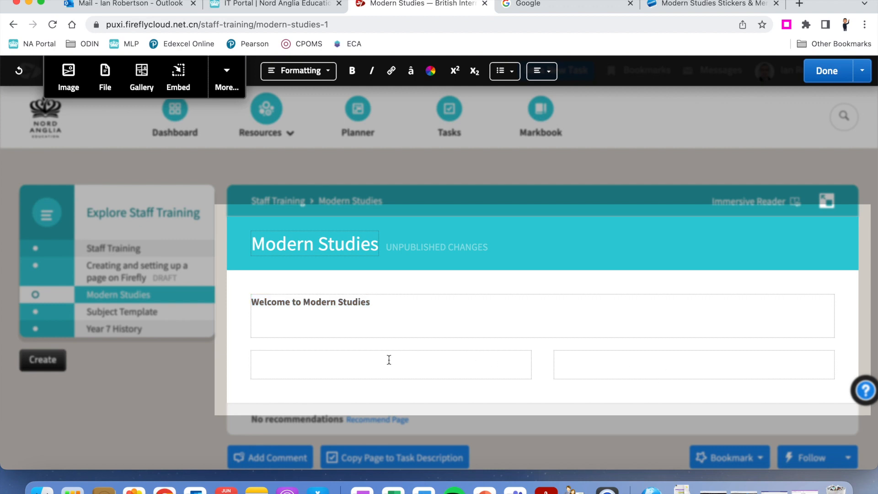
{"action": "type", "text": "Course Information"}
{"action": "left_click", "coordinate": [726, 368]}
{"action": "type", "text": "RResources"}
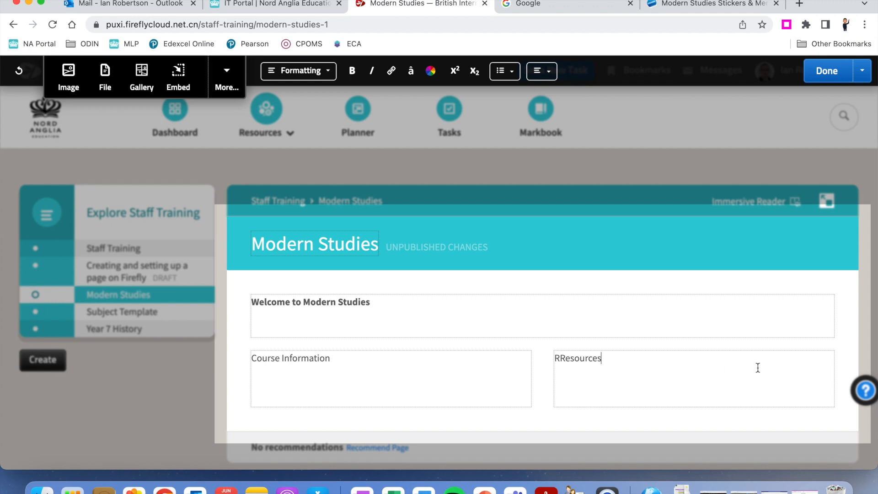
{"action": "left_click", "coordinate": [561, 358]}
{"action": "key", "text": "BackSpace"}
Apply the Guidance style to the "Course Information" text
{"action": "scroll", "coordinate": [361, 347], "scroll_direction": "down", "scroll_amount": 2}
{"action": "left_click", "coordinate": [339, 316]}
{"action": "left_click_drag", "start_coordinate": [339, 316], "coordinate": [246, 315]}
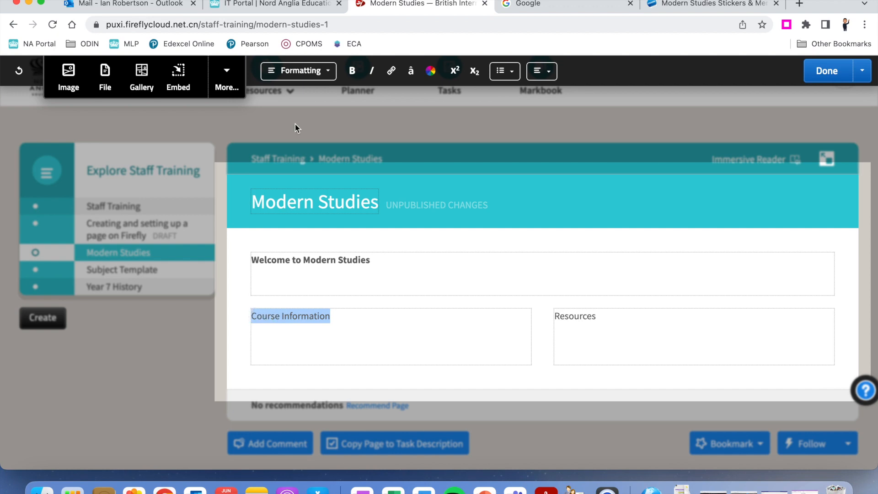
{"action": "left_click", "coordinate": [304, 73]}
{"action": "left_click", "coordinate": [311, 233]}
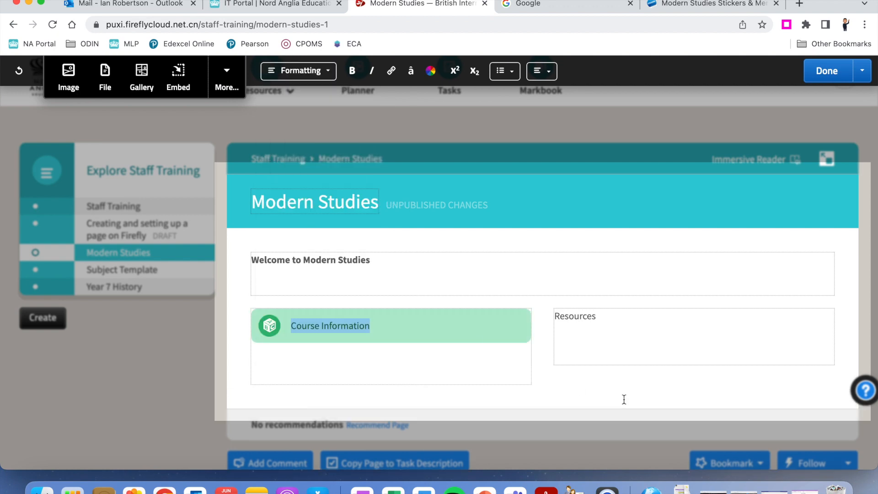
Try the Important style on the "Resources" text
{"action": "left_click_drag", "start_coordinate": [600, 318], "coordinate": [552, 316]}
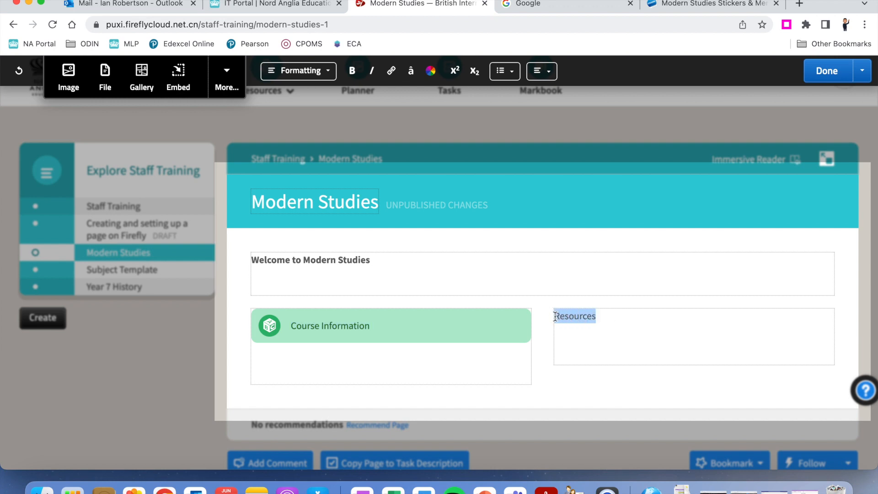
{"action": "left_click", "coordinate": [300, 71]}
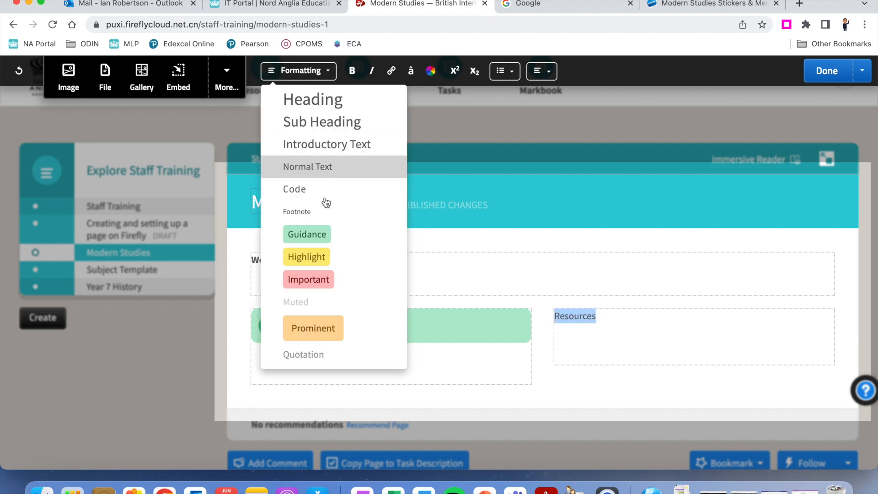
{"action": "left_click", "coordinate": [314, 279]}
Apply the Highlight style to the "Resources" text
{"action": "left_click", "coordinate": [649, 325]}
{"action": "left_click_drag", "start_coordinate": [638, 325], "coordinate": [567, 325]}
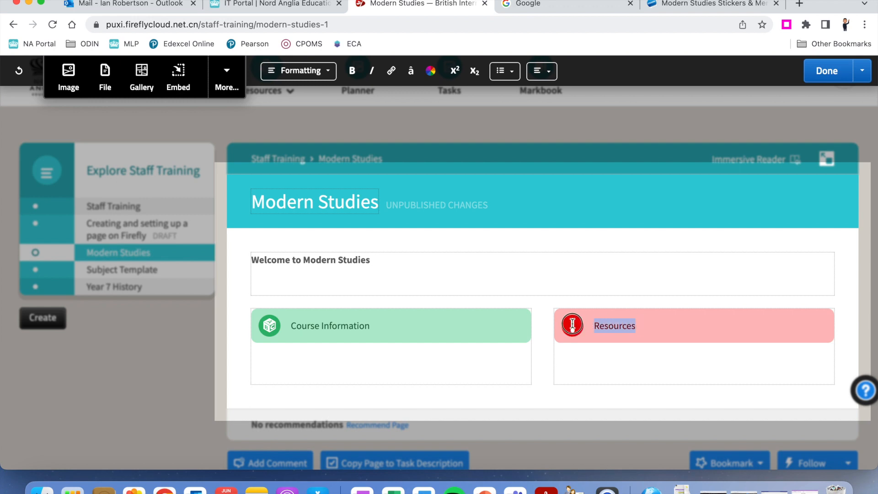
{"action": "left_click", "coordinate": [295, 71]}
{"action": "left_click", "coordinate": [313, 256]}
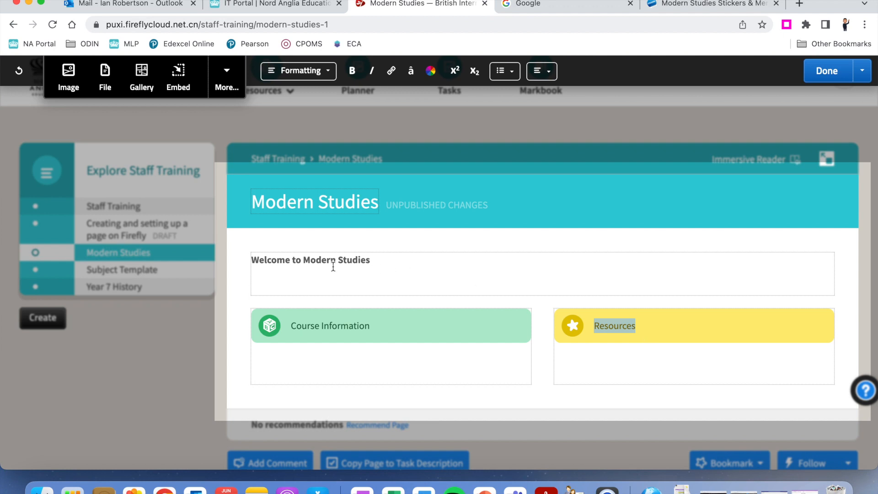
Insert a blank line above the welcome text in the banner section
{"action": "left_click", "coordinate": [254, 259]}
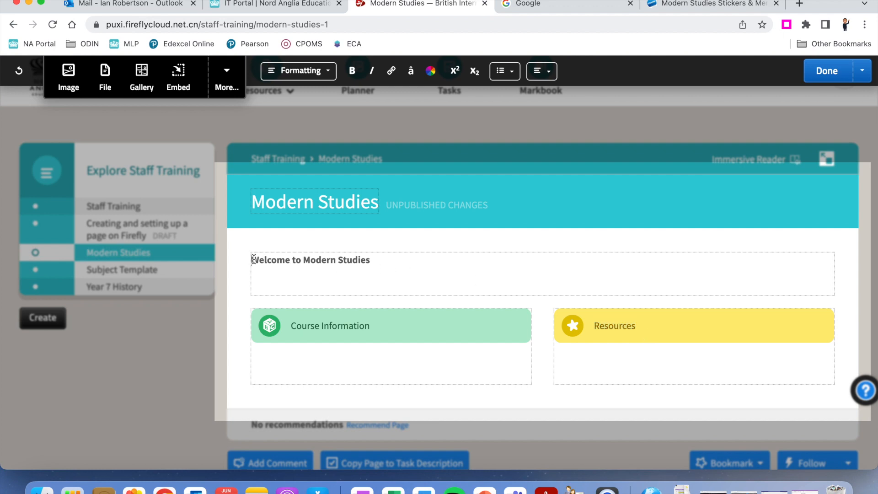
{"action": "key", "text": "Return"}
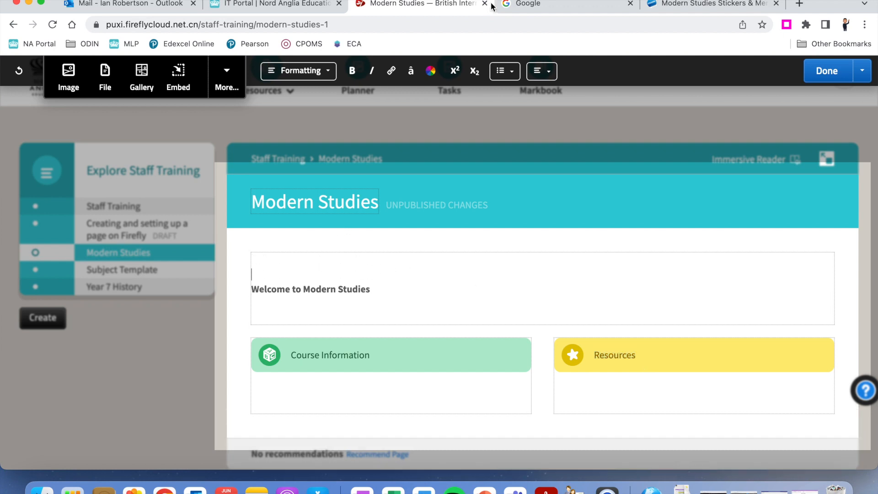
Switch to Google, search for "modern studies" and browse the image results for a suitable banner picture
{"action": "left_click", "coordinate": [557, 4]}
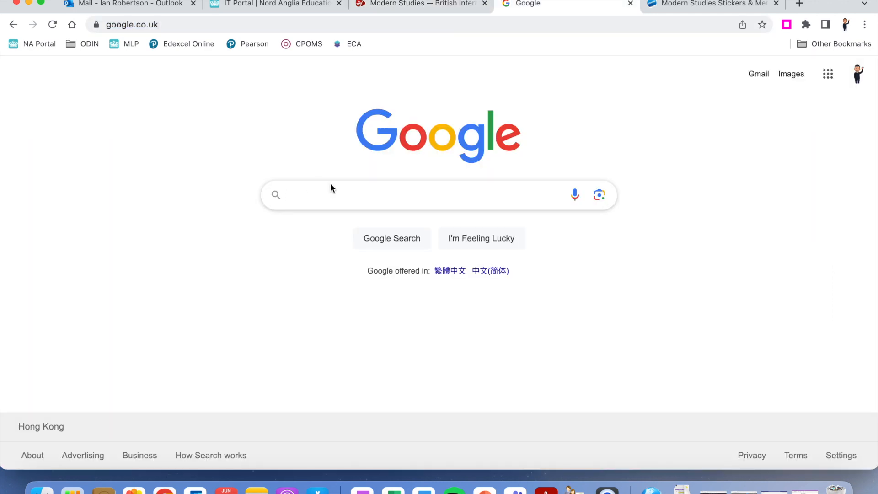
{"action": "left_click", "coordinate": [319, 199]}
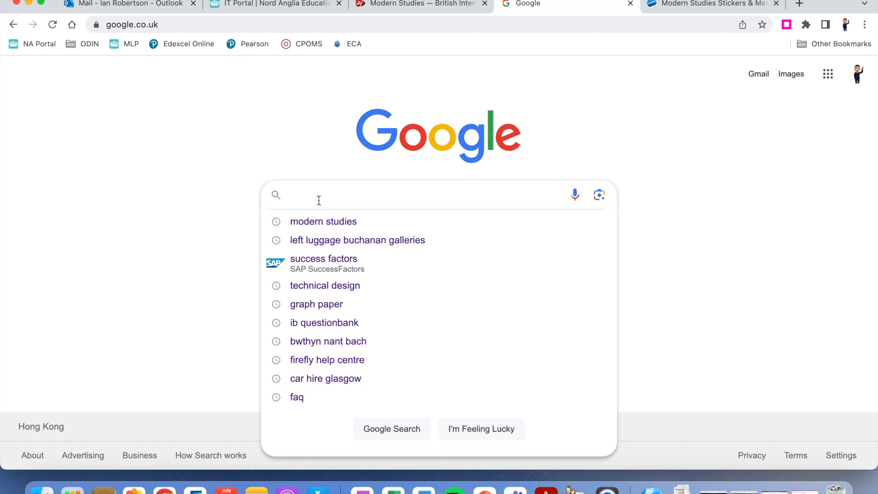
{"action": "left_click", "coordinate": [331, 222]}
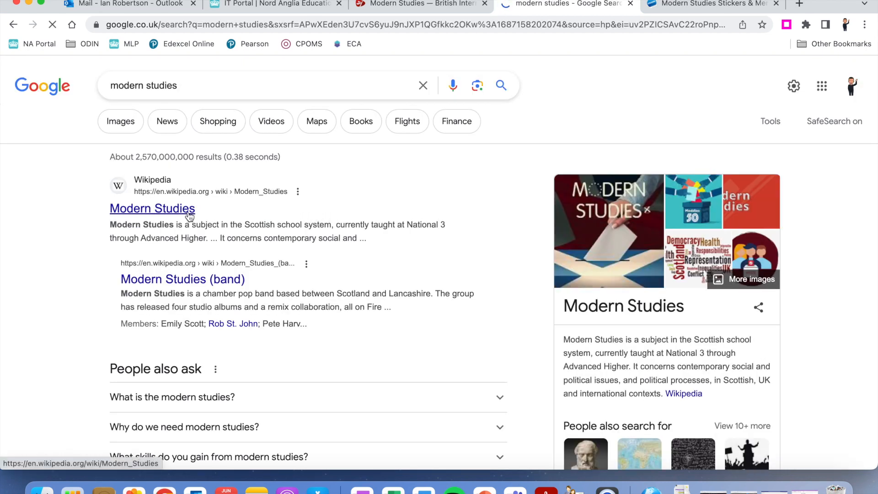
{"action": "left_click", "coordinate": [118, 123]}
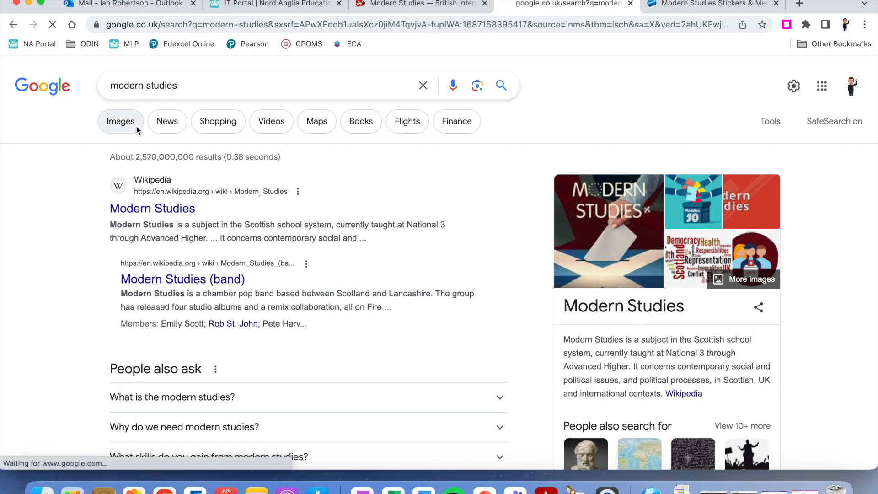
{"action": "scroll", "coordinate": [343, 325], "scroll_direction": "down", "scroll_amount": 5}
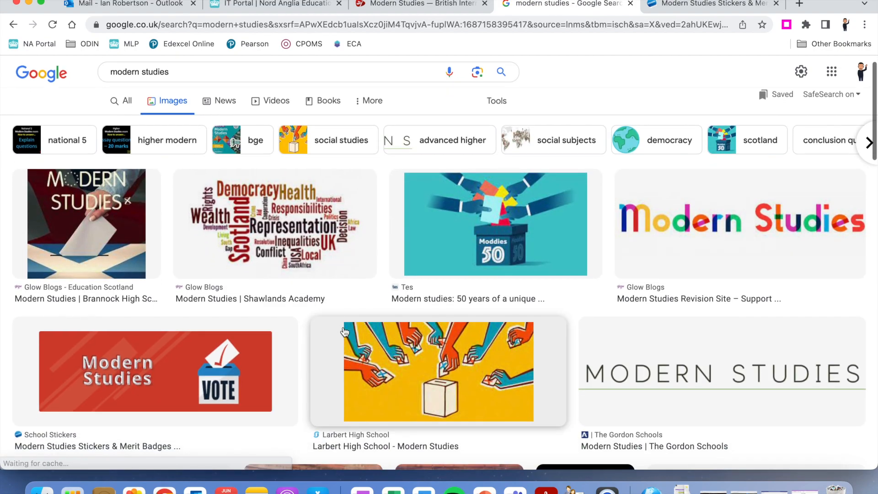
{"action": "scroll", "coordinate": [343, 326], "scroll_direction": "down", "scroll_amount": 3}
{"action": "scroll", "coordinate": [701, 255], "scroll_direction": "up", "scroll_amount": 10}
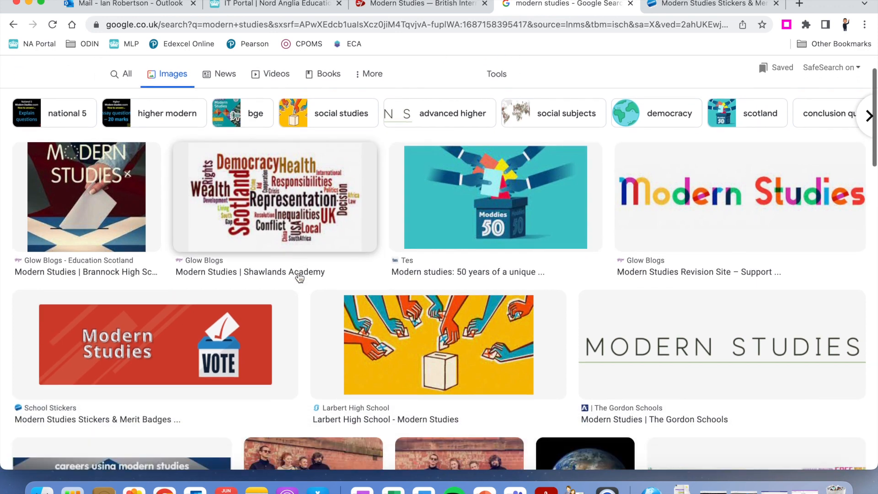
{"action": "scroll", "coordinate": [300, 277], "scroll_direction": "down", "scroll_amount": 3}
Save the red School Stickers "Modern Studies" vote banner image to the Desktop as BANNER-modern-studies.png
{"action": "left_click", "coordinate": [172, 319]}
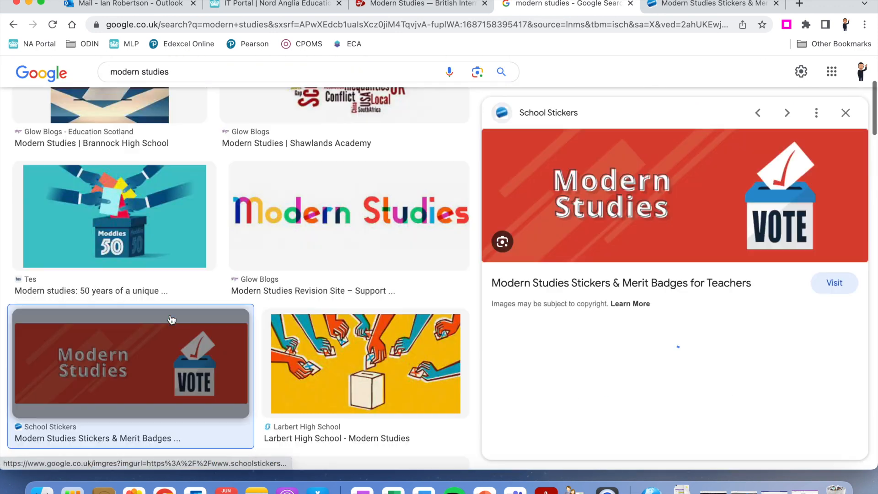
{"action": "right_click", "coordinate": [585, 160]}
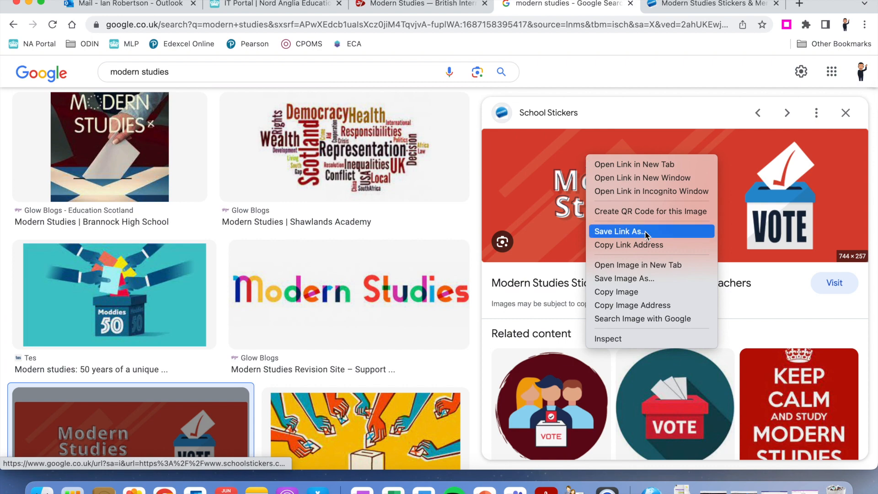
{"action": "left_click", "coordinate": [643, 279]}
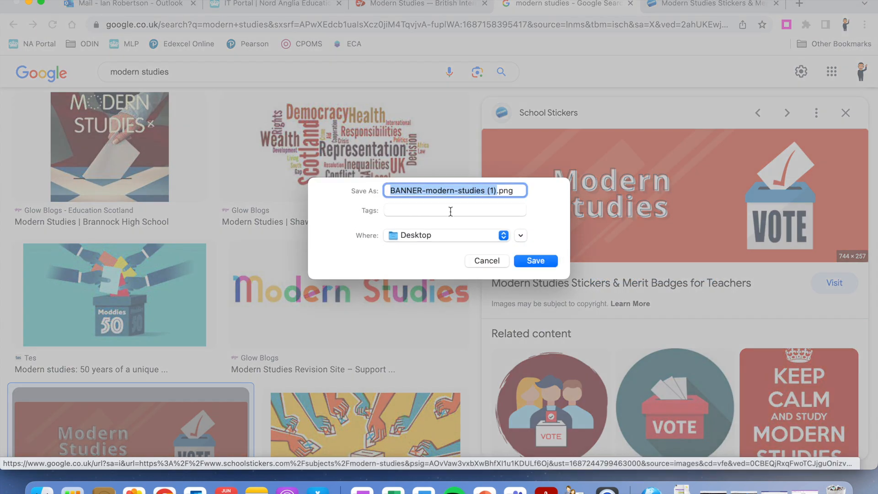
{"action": "left_click", "coordinate": [497, 191]}
{"action": "key", "text": "BackSpace"}
{"action": "key", "text": "BackSpace"}
{"action": "key", "text": "BackSpace"}
{"action": "key", "text": "BackSpace"}
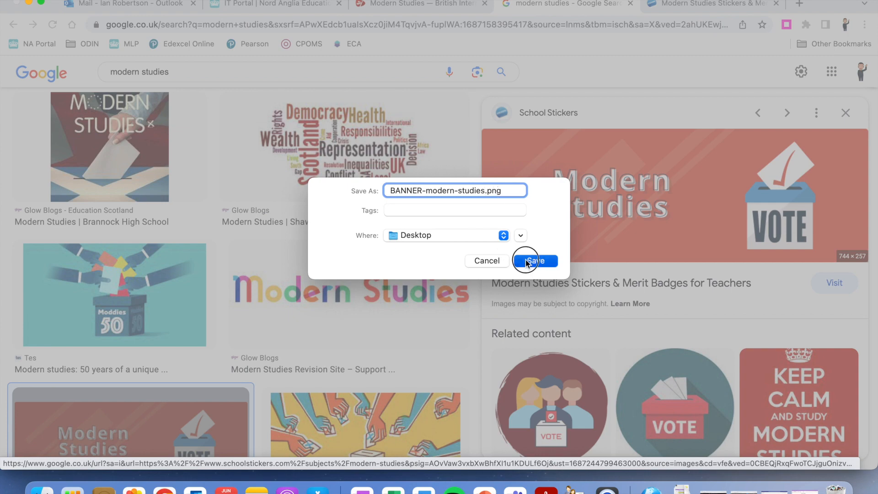
{"action": "left_click", "coordinate": [553, 260]}
{"action": "left_click", "coordinate": [474, 293]}
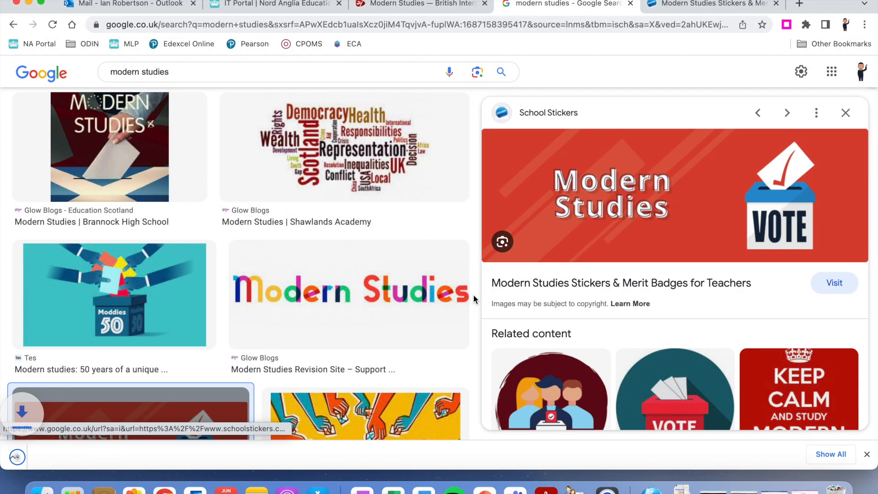
On the desktop, check the Firefly Images folder inside Images and place BANNER-modern-studies.png below the Projects folder
{"action": "left_click", "coordinate": [28, 3]}
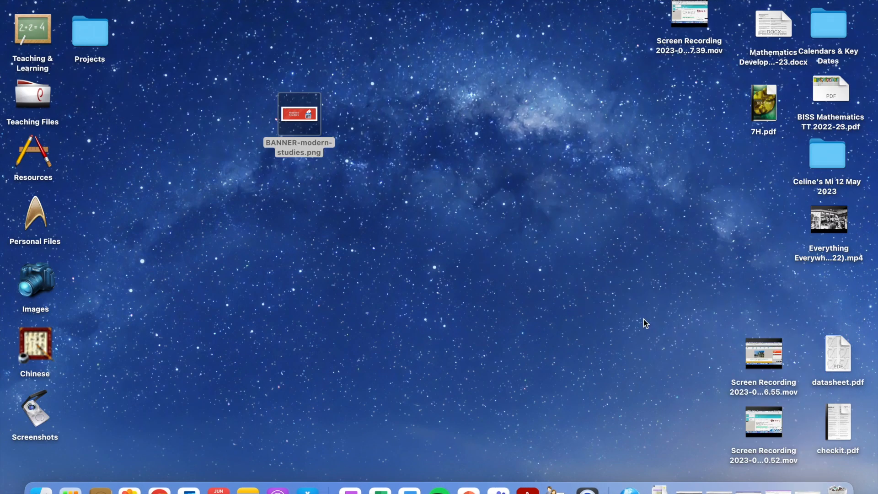
{"action": "left_click_drag", "start_coordinate": [288, 114], "coordinate": [322, 75]}
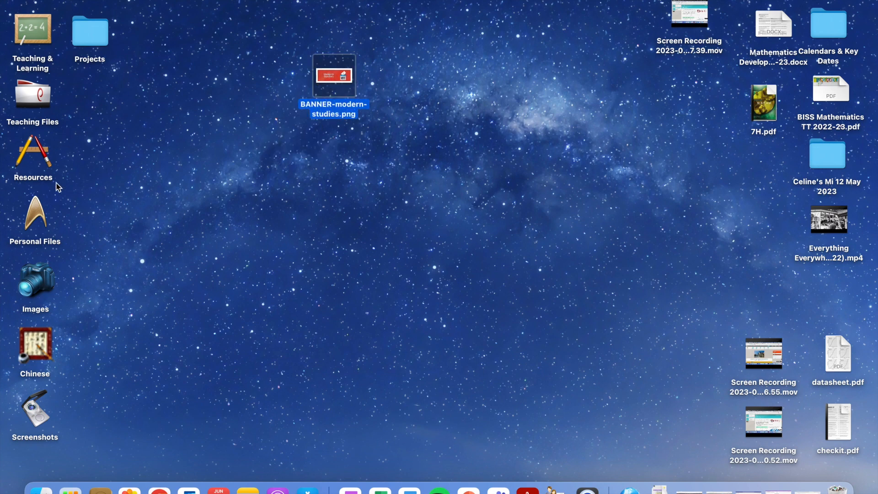
{"action": "left_click", "coordinate": [37, 284]}
{"action": "double_click", "coordinate": [37, 285]}
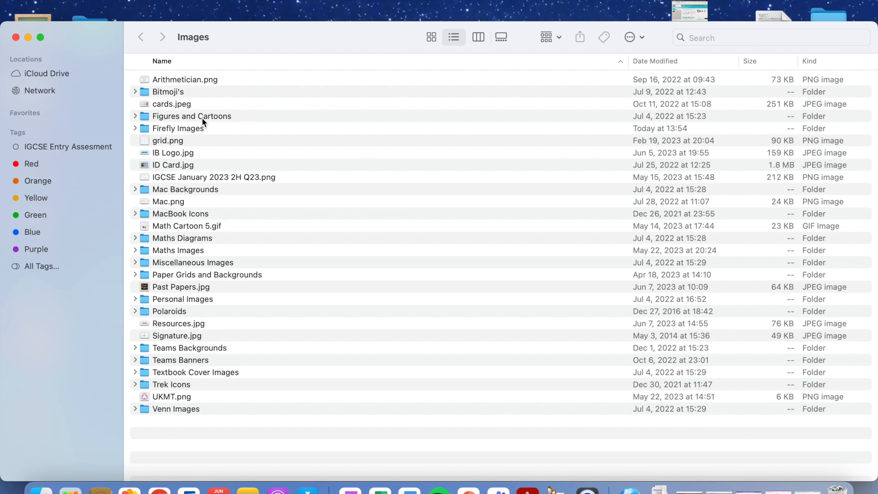
{"action": "left_click", "coordinate": [184, 127]}
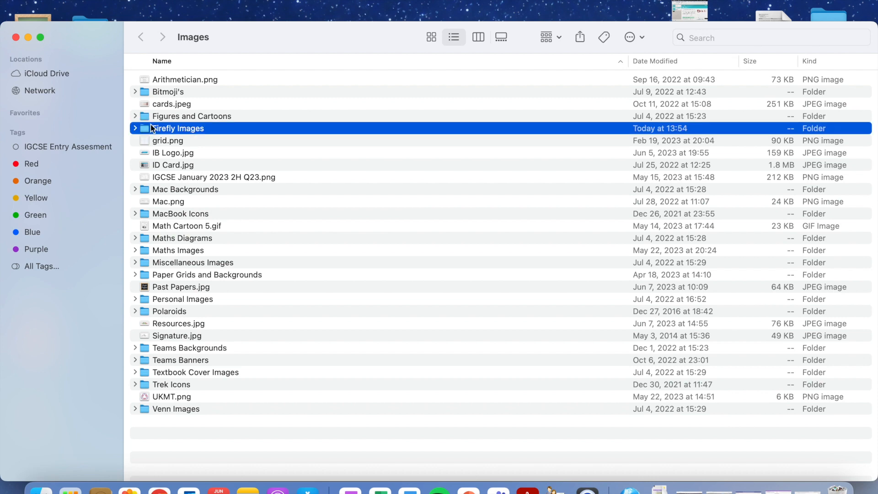
{"action": "left_click", "coordinate": [15, 38]}
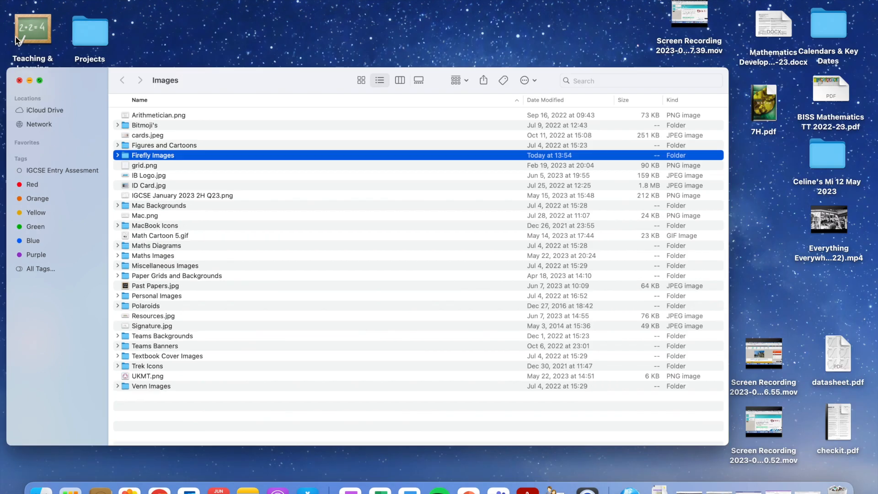
{"action": "left_click_drag", "start_coordinate": [334, 80], "coordinate": [118, 84]}
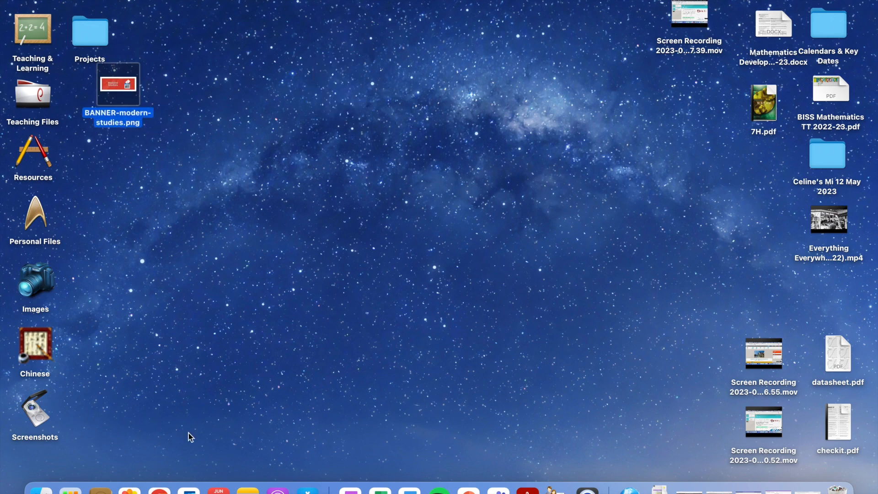
Switch back to the Modern Studies page in Chrome and insert BANNER-modern-studies.png from the Desktop under the Course Information heading
{"action": "left_click", "coordinate": [160, 489]}
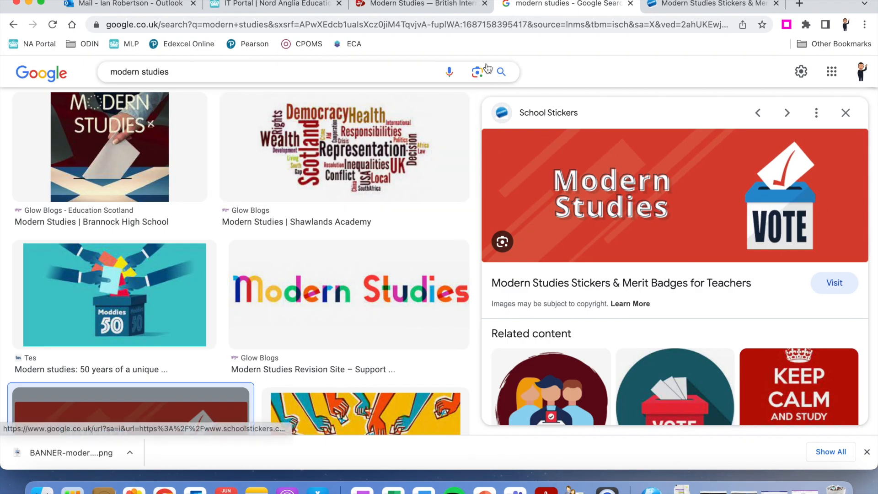
{"action": "left_click", "coordinate": [451, 6]}
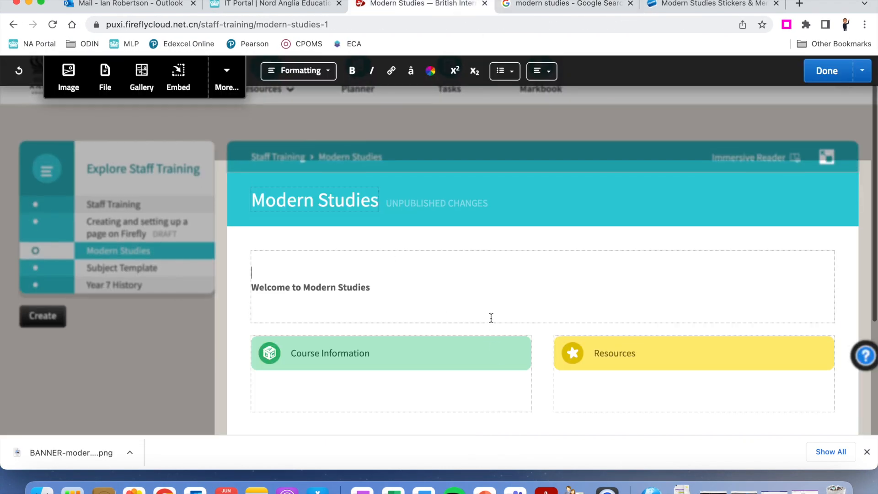
{"action": "scroll", "coordinate": [491, 318], "scroll_direction": "down", "scroll_amount": 2}
{"action": "left_click", "coordinate": [362, 360]}
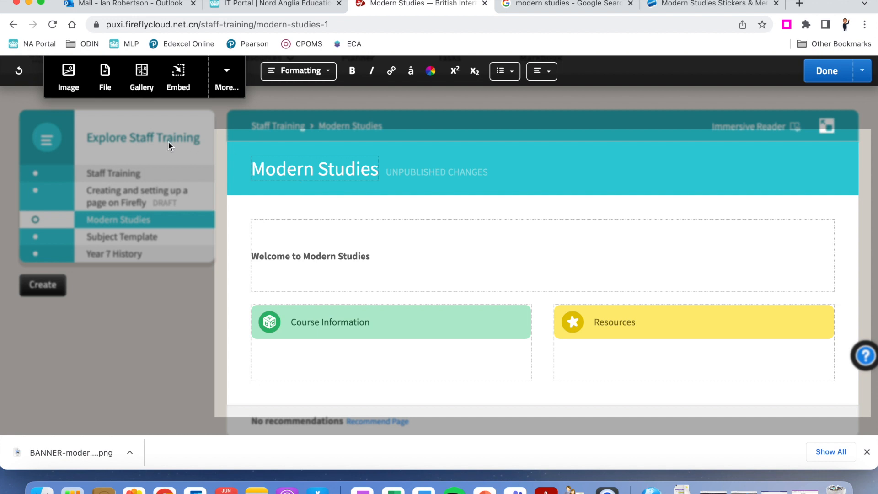
{"action": "left_click", "coordinate": [67, 84]}
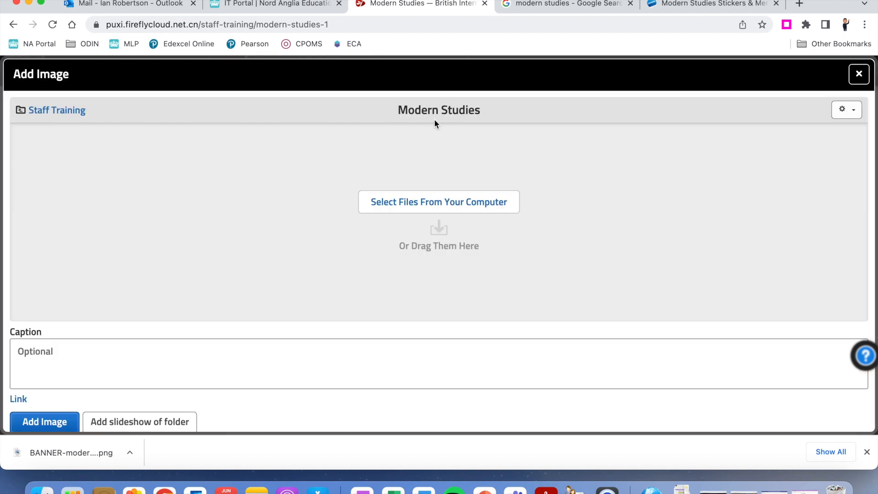
{"action": "left_click", "coordinate": [407, 207]}
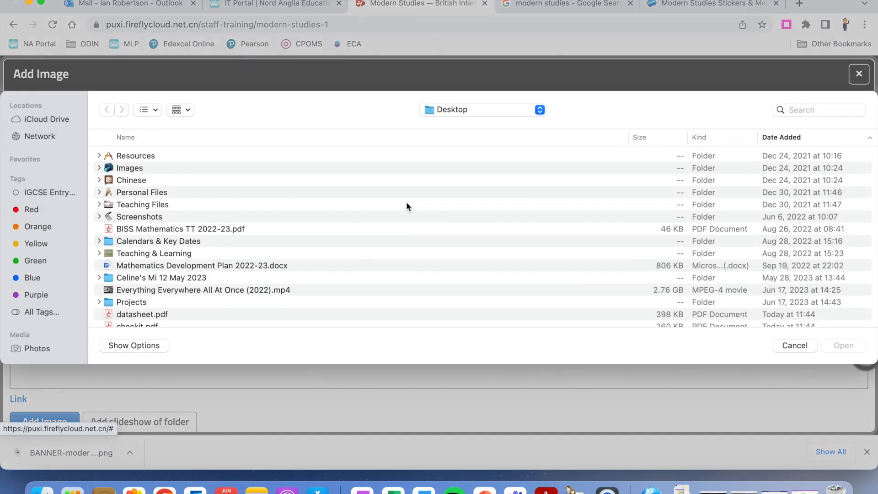
{"action": "scroll", "coordinate": [209, 245], "scroll_direction": "down", "scroll_amount": 3}
{"action": "scroll", "coordinate": [166, 271], "scroll_direction": "up", "scroll_amount": 1}
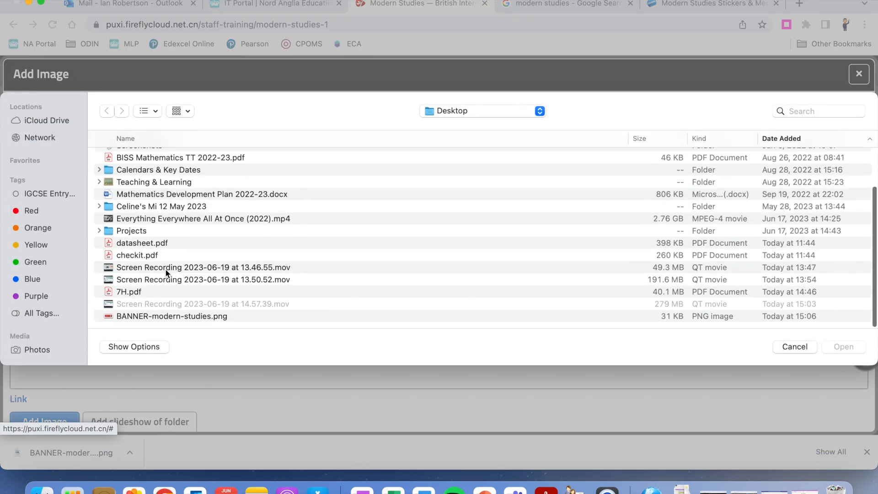
{"action": "left_click", "coordinate": [146, 316]}
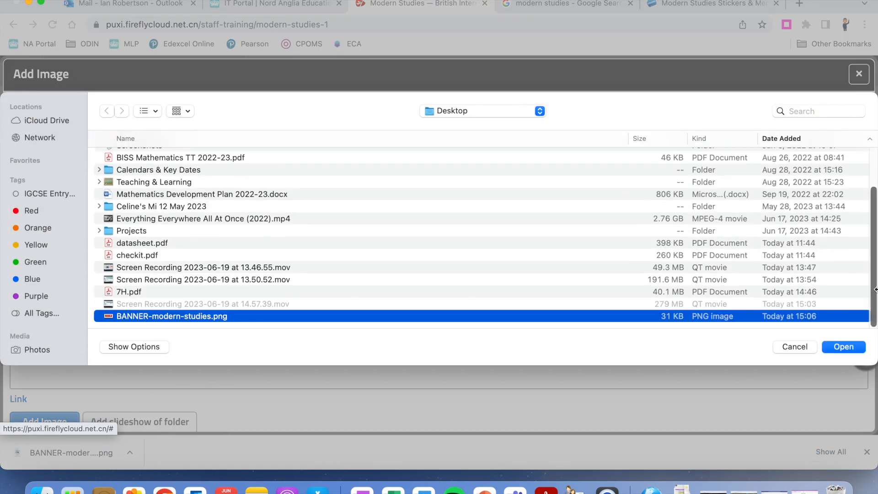
{"action": "left_click", "coordinate": [841, 346]}
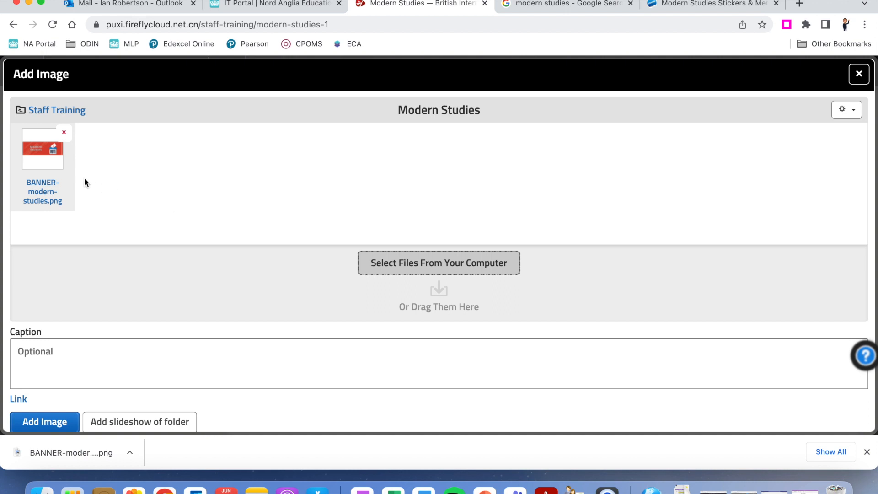
{"action": "left_click", "coordinate": [44, 422]}
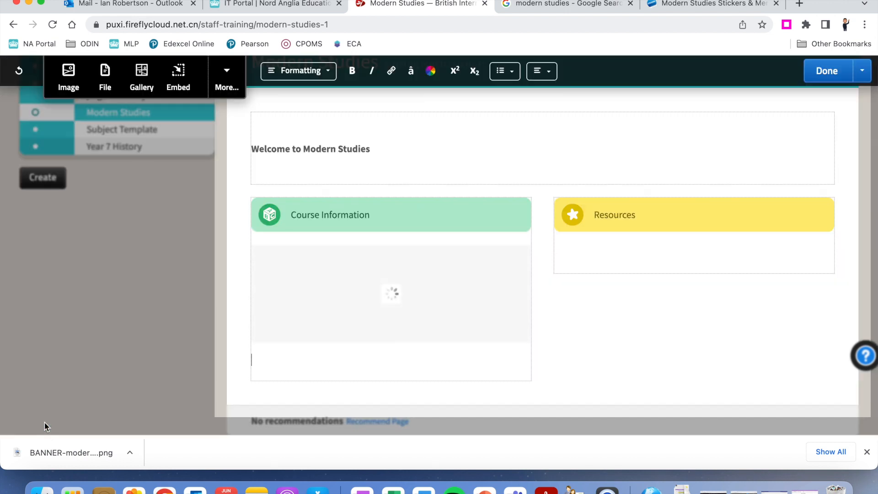
Move the banner image from the Course Information column into the full-width section with the welcome text
{"action": "scroll", "coordinate": [290, 392], "scroll_direction": "up", "scroll_amount": 3}
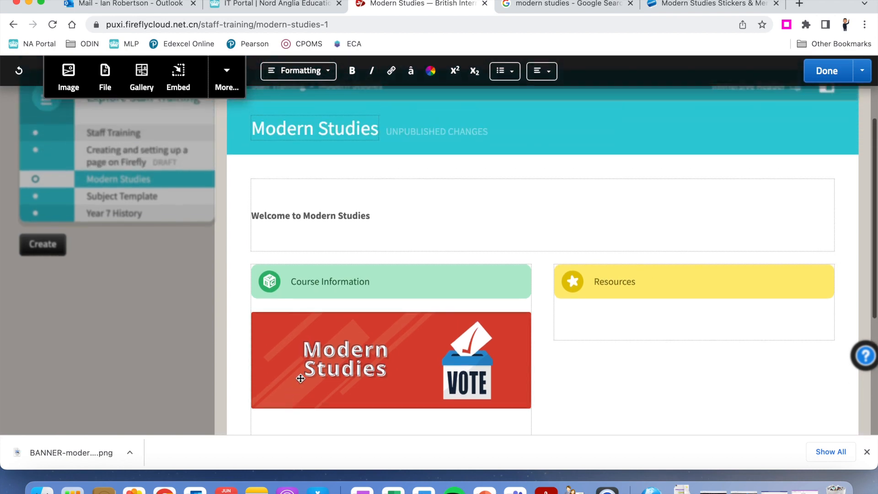
{"action": "left_click", "coordinate": [373, 365]}
{"action": "left_click_drag", "start_coordinate": [373, 366], "coordinate": [627, 316]}
{"action": "left_click_drag", "start_coordinate": [638, 350], "coordinate": [380, 192]}
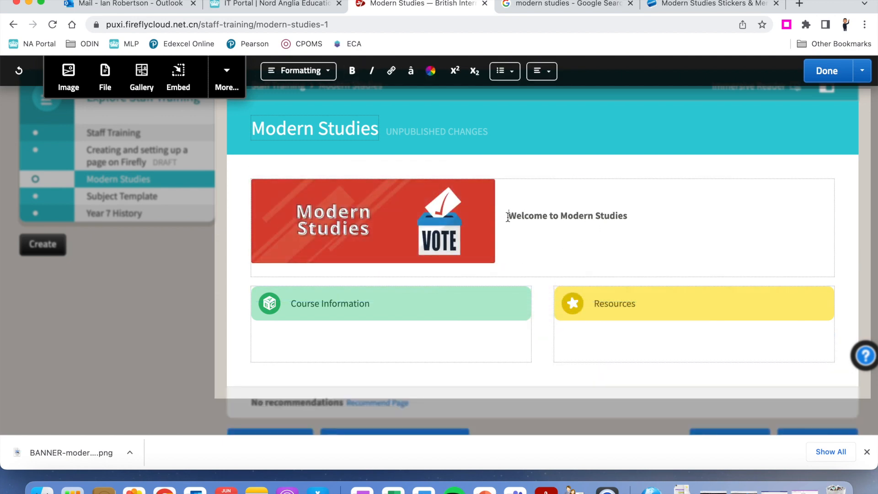
Insert blank lines before the welcome text and reposition the banner image centred above it
{"action": "key", "text": "Return"}
{"action": "key", "text": "Return"}
{"action": "key", "text": "Return"}
{"action": "left_click", "coordinate": [420, 237]}
{"action": "left_click_drag", "start_coordinate": [420, 237], "coordinate": [576, 210]}
Delete the extra blank lines between the banner image and the "Welcome to Modern Studies" text
{"action": "scroll", "coordinate": [503, 295], "scroll_direction": "down", "scroll_amount": 3}
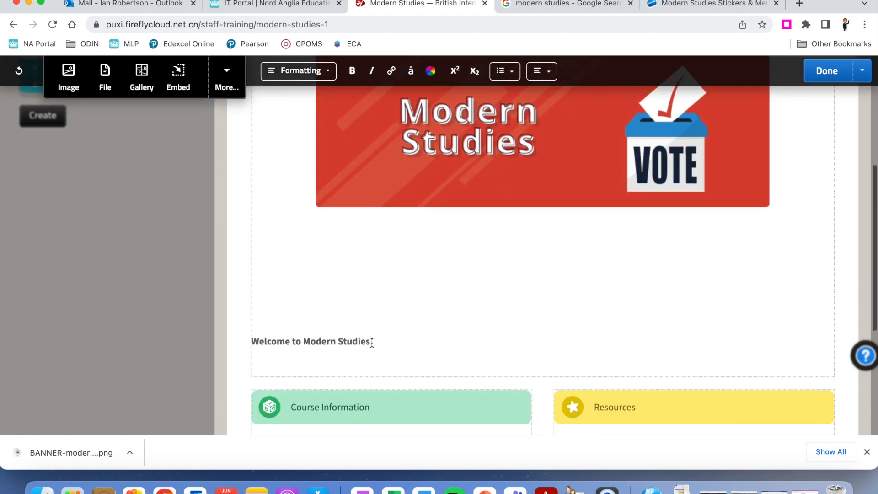
{"action": "key", "text": "BackSpace"}
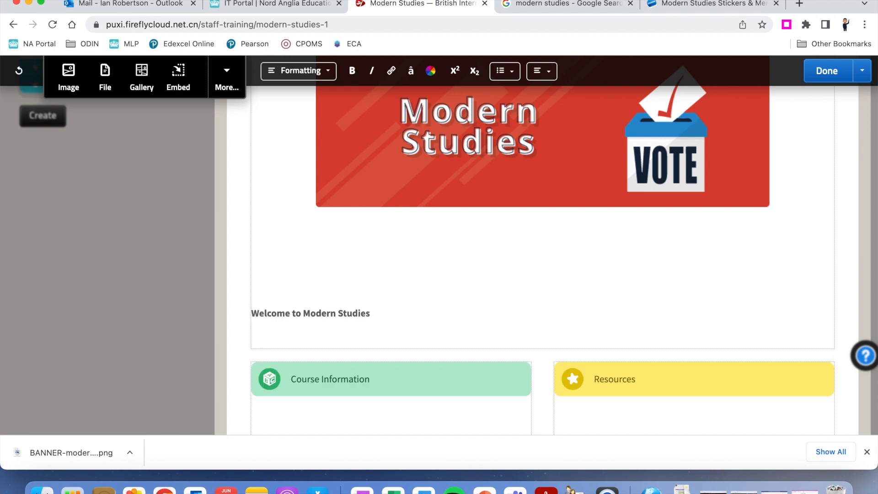
{"action": "key", "text": "BackSpace"}
{"action": "key", "text": "BackSpace"}
{"action": "key", "text": "BackSpace"}
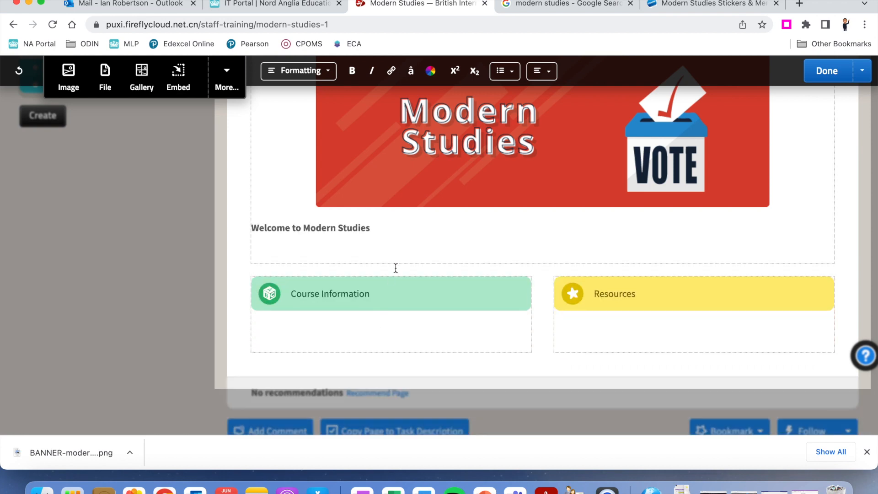
Finish editing the Modern Studies page and look over the saved layout with its banner, welcome text and two columns
{"action": "scroll", "coordinate": [396, 263], "scroll_direction": "up", "scroll_amount": 3}
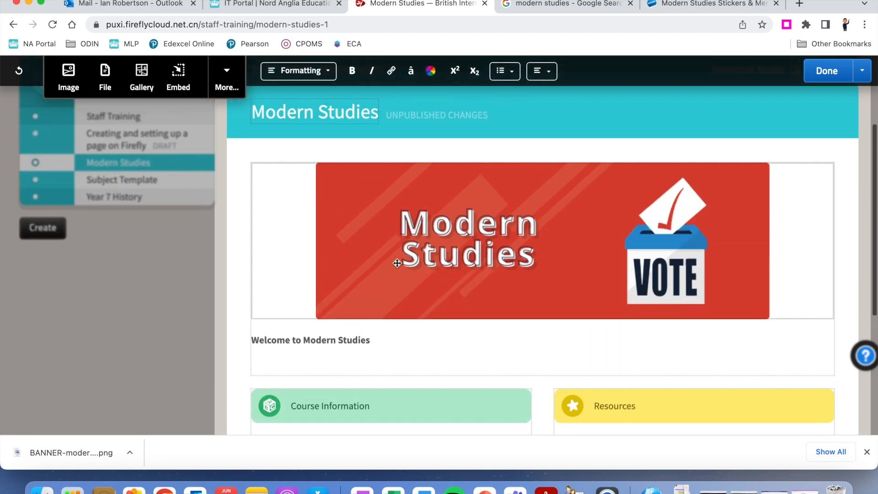
{"action": "left_click_drag", "start_coordinate": [387, 341], "coordinate": [260, 343]}
{"action": "left_click", "coordinate": [462, 342]}
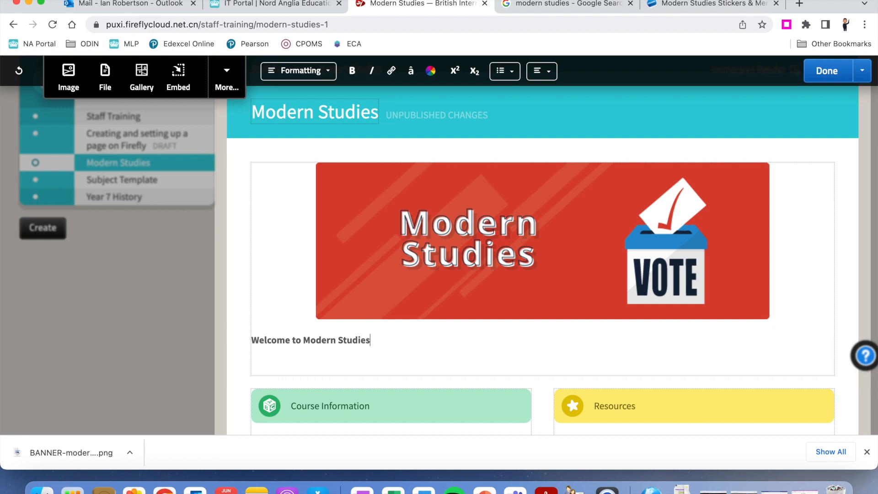
{"action": "left_click", "coordinate": [827, 71]}
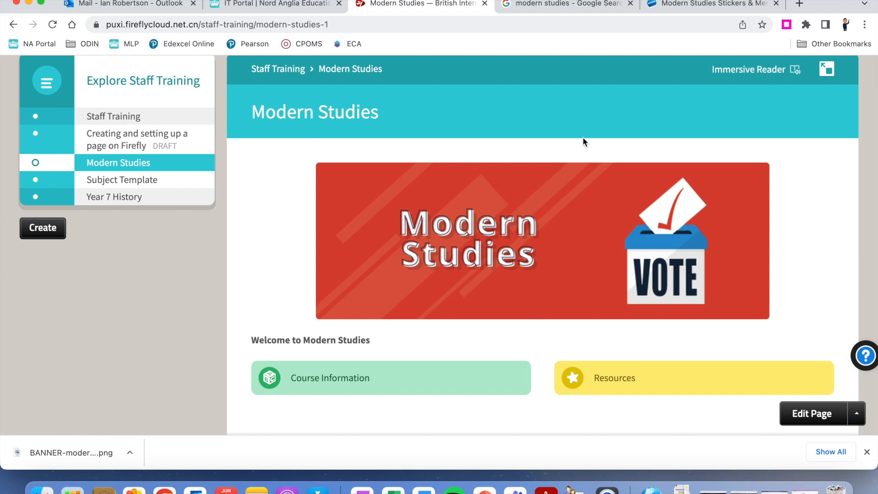
{"action": "scroll", "coordinate": [583, 137], "scroll_direction": "down", "scroll_amount": 3}
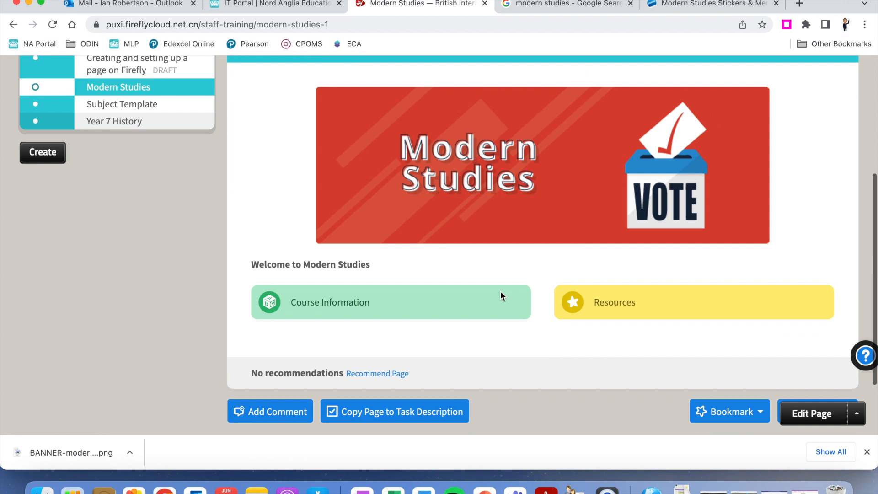
Reopen the page for editing and delete the styled Course Information and Resources headings from both columns
{"action": "left_click", "coordinate": [810, 411]}
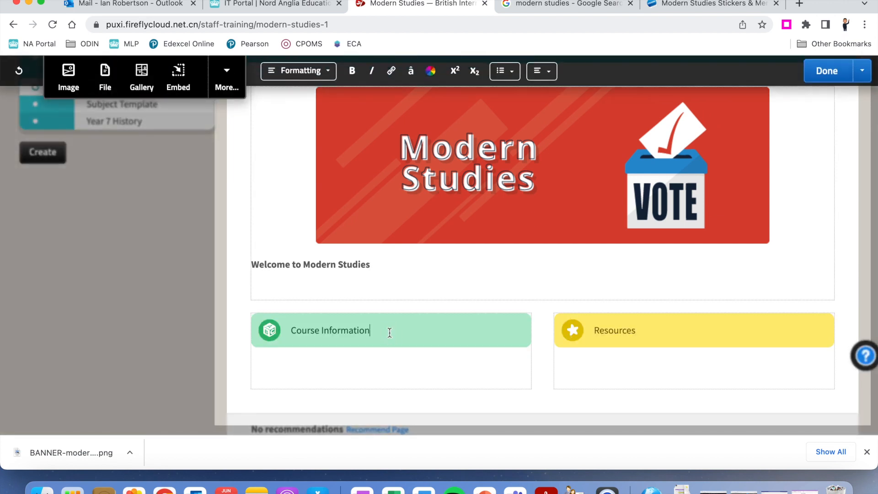
{"action": "key", "text": "BackSpace"}
{"action": "key", "text": "BackSpace"}
{"action": "key", "text": "BackSpace"}
{"action": "key", "text": "BackSpace"}
{"action": "key", "text": "BackSpace"}
{"action": "key", "text": "BackSpace"}
{"action": "key", "text": "BackSpace"}
{"action": "key", "text": "BackSpace"}
{"action": "key", "text": "BackSpace"}
{"action": "key", "text": "BackSpace"}
{"action": "key", "text": "BackSpace"}
{"action": "key", "text": "BackSpace"}
{"action": "key", "text": "BackSpace"}
{"action": "key", "text": "BackSpace"}
{"action": "key", "text": "BackSpace"}
{"action": "key", "text": "BackSpace"}
{"action": "key", "text": "BackSpace"}
{"action": "key", "text": "BackSpace"}
{"action": "key", "text": "BackSpace"}
{"action": "key", "text": "BackSpace"}
{"action": "key", "text": "BackSpace"}
{"action": "key", "text": "BackSpace"}
{"action": "key", "text": "BackSpace"}
{"action": "key", "text": "BackSpace"}
{"action": "key", "text": "BackSpace"}
{"action": "key", "text": "BackSpace"}
{"action": "key", "text": "BackSpace"}
{"action": "key", "text": "BackSpace"}
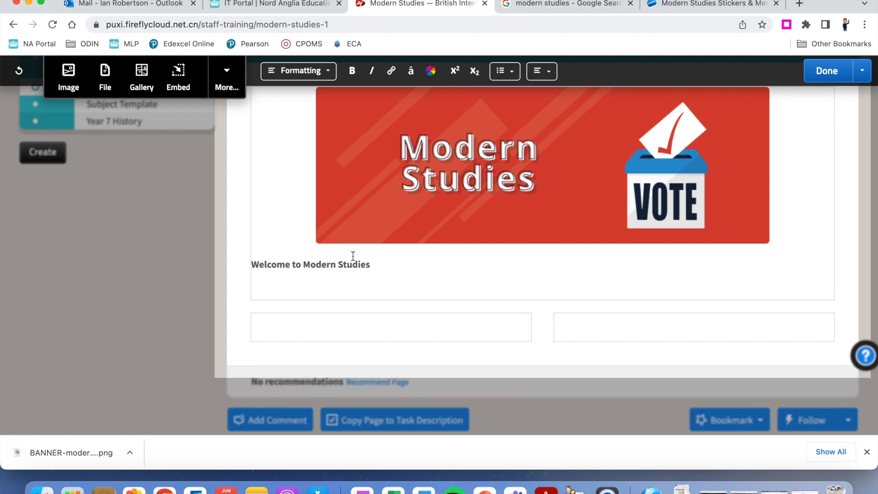
Delete the "Welcome to Modern Studies" text below the banner and finish editing the page
{"action": "left_click_drag", "start_coordinate": [386, 263], "coordinate": [251, 264]}
{"action": "key", "text": "BackSpace"}
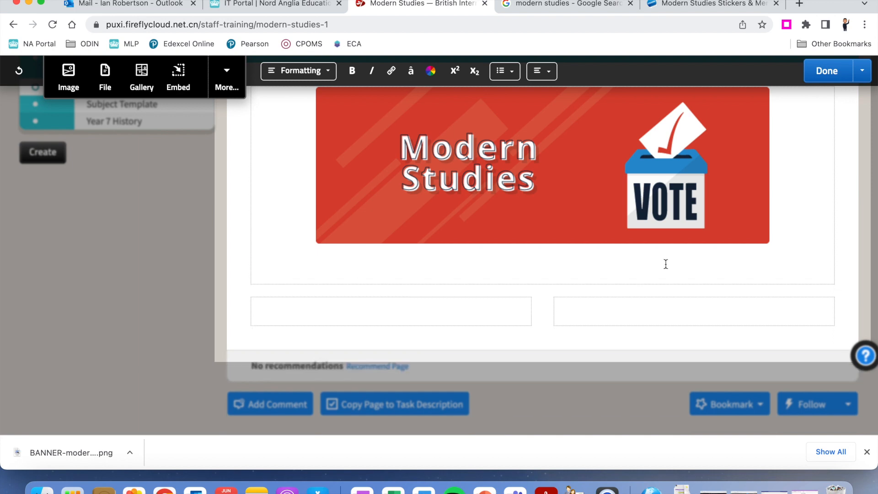
{"action": "scroll", "coordinate": [664, 262], "scroll_direction": "up", "scroll_amount": 3}
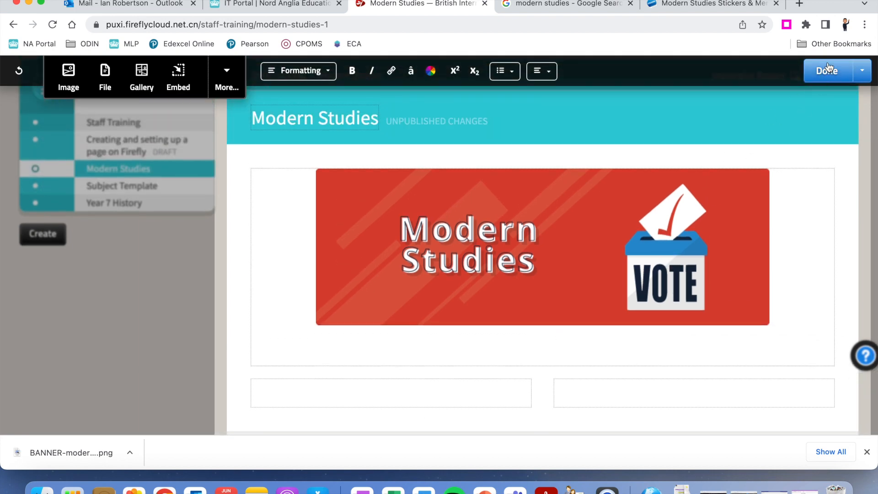
{"action": "left_click", "coordinate": [828, 70]}
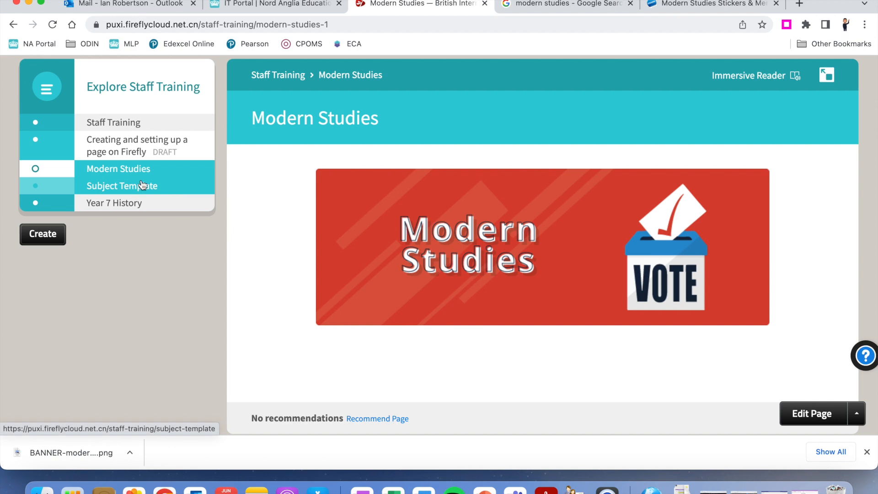
Create and publish a Plain page titled "Course Information" under Modern Studies, and check navigation between the two pages
{"action": "left_click", "coordinate": [59, 237]}
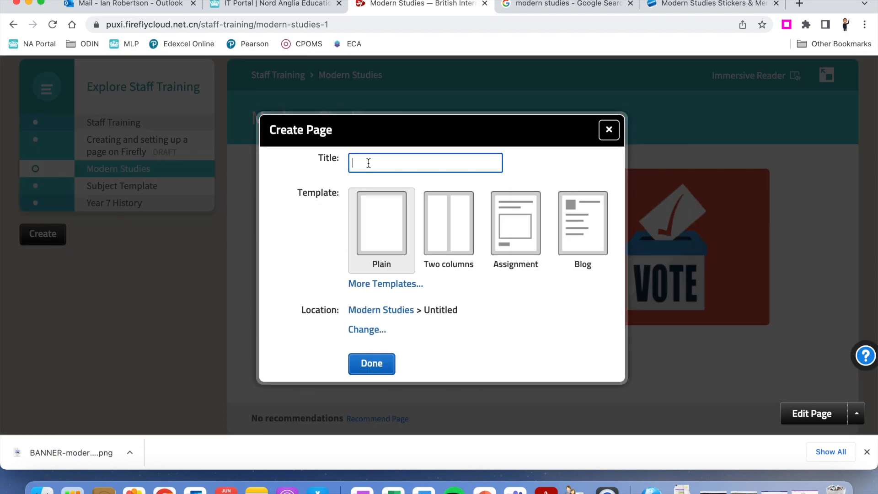
{"action": "type", "text": "Course Information"}
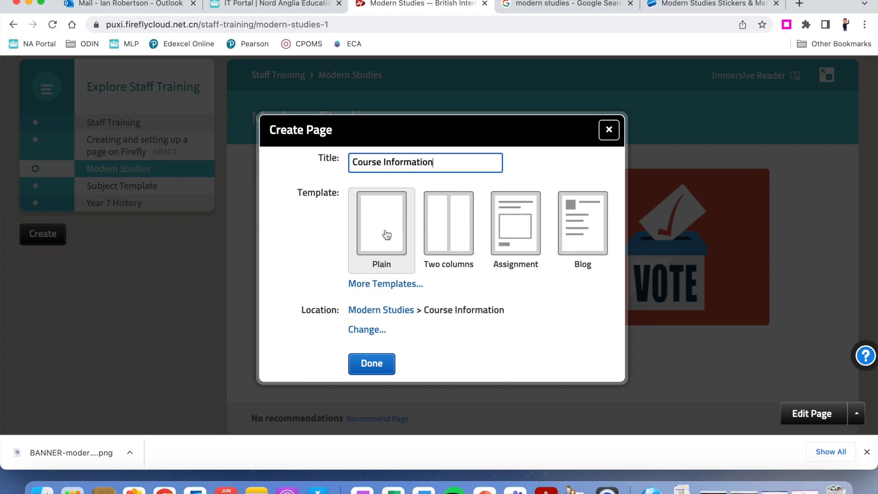
{"action": "left_click", "coordinate": [382, 364]}
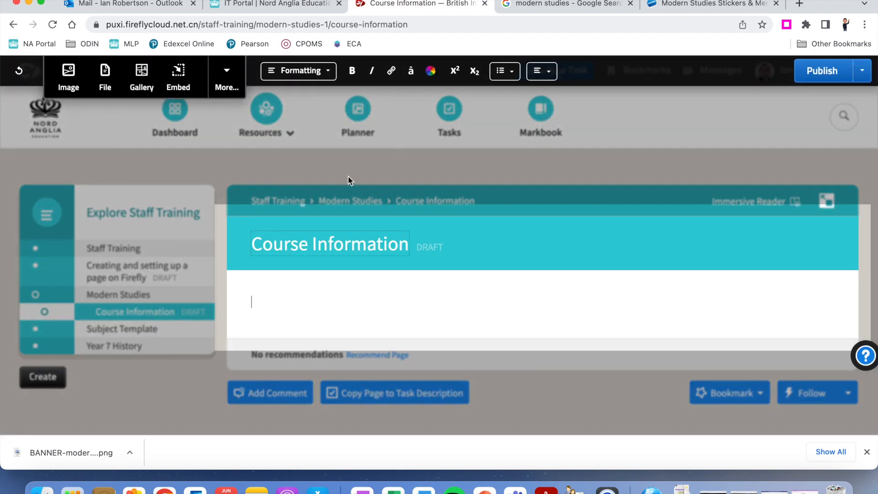
{"action": "left_click", "coordinate": [823, 71]}
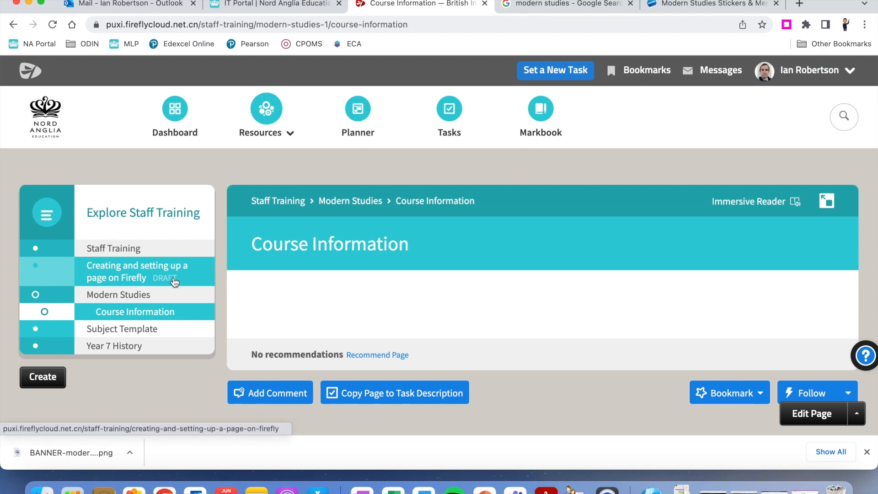
{"action": "left_click", "coordinate": [136, 296]}
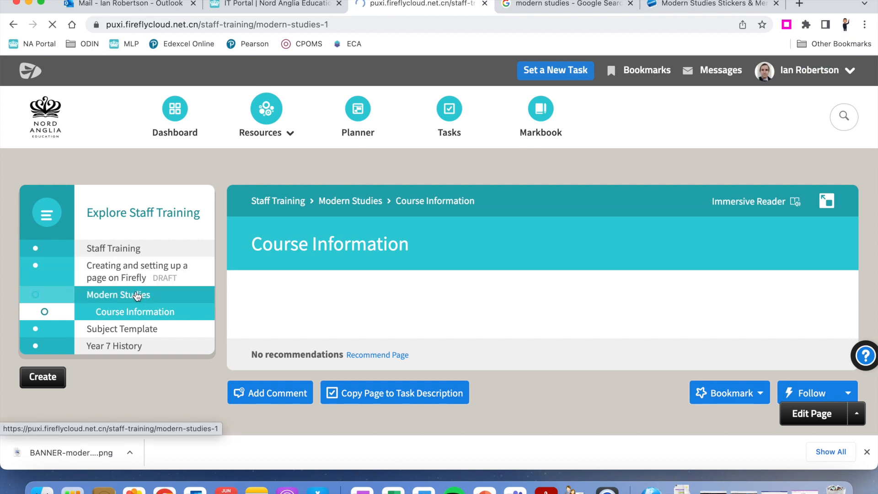
{"action": "left_click", "coordinate": [132, 316]}
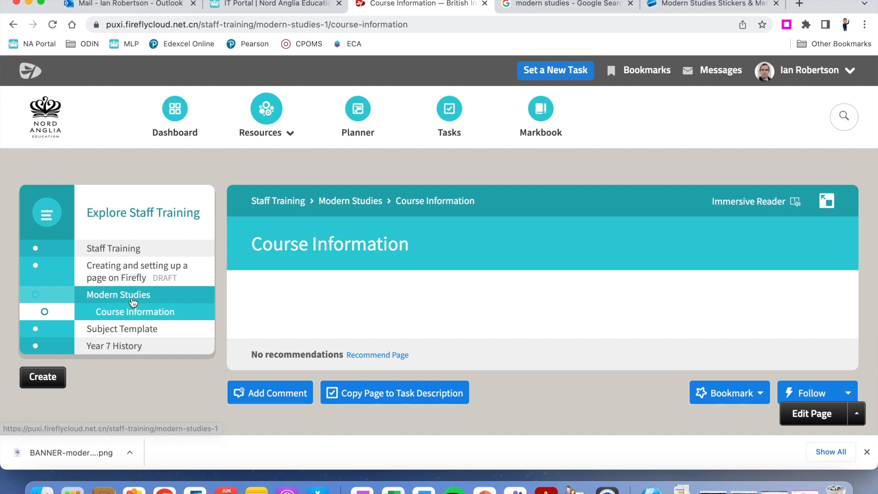
Create and publish a Plain page titled "Resources" as a subpage of Modern Studies
{"action": "left_click", "coordinate": [132, 299]}
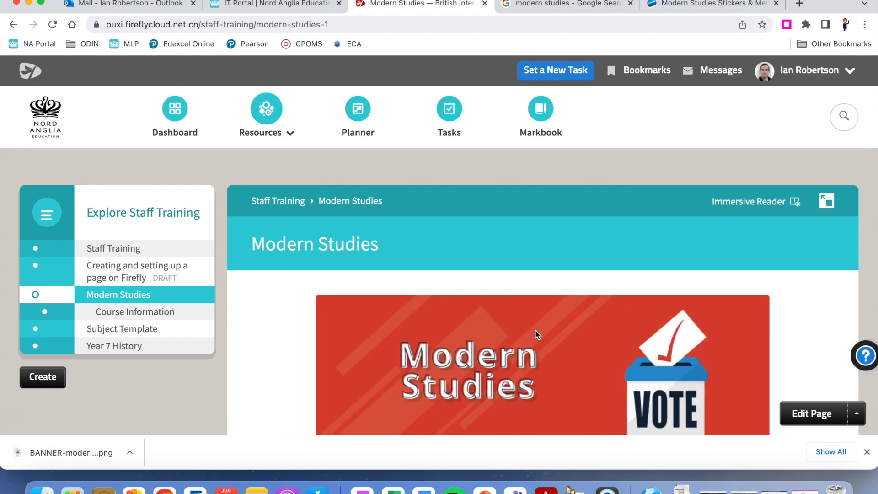
{"action": "left_click", "coordinate": [56, 383]}
{"action": "type", "text": "Resources"}
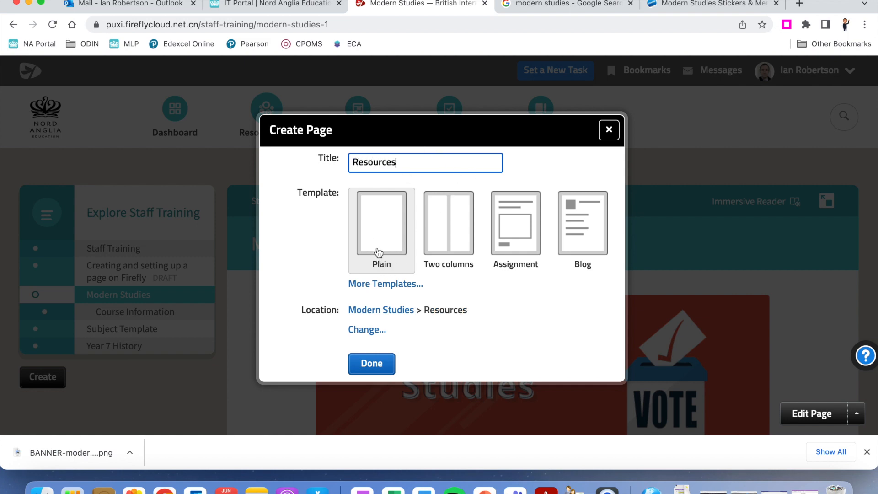
{"action": "left_click", "coordinate": [379, 364]}
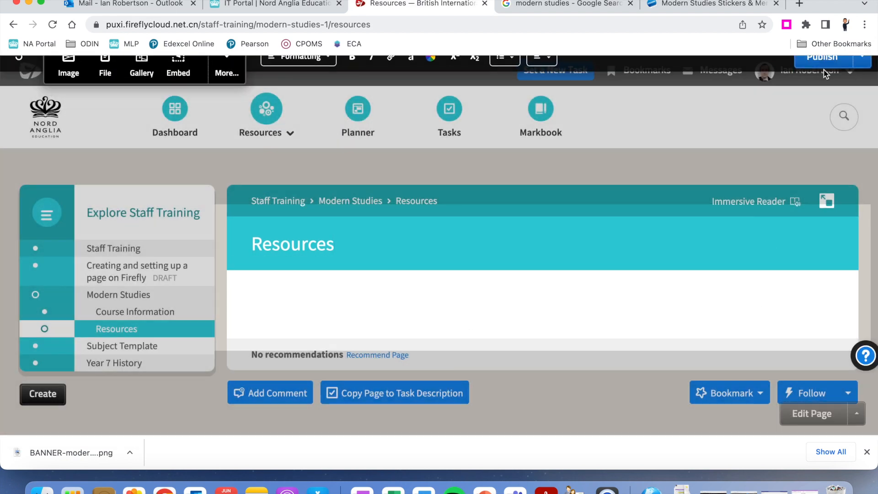
{"action": "left_click", "coordinate": [823, 64]}
Return to the Modern Studies page and look over its banner, empty content area and list of subpages
{"action": "left_click", "coordinate": [124, 296]}
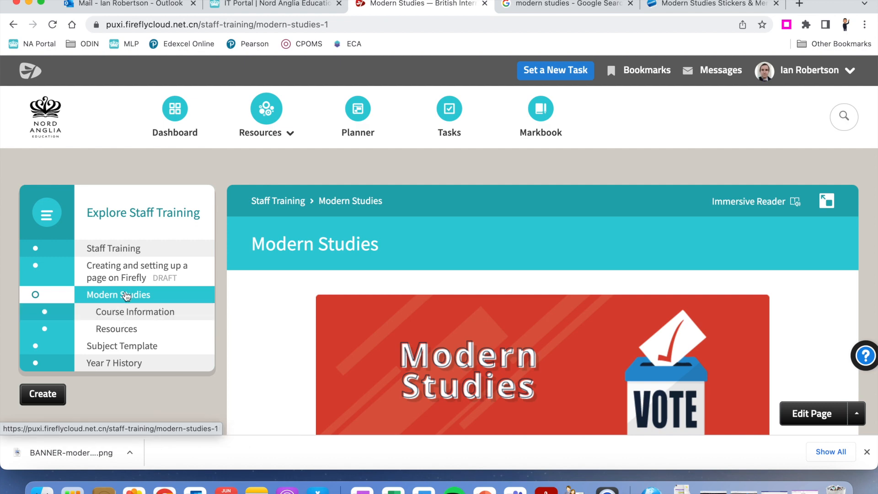
{"action": "scroll", "coordinate": [584, 331], "scroll_direction": "down", "scroll_amount": 1}
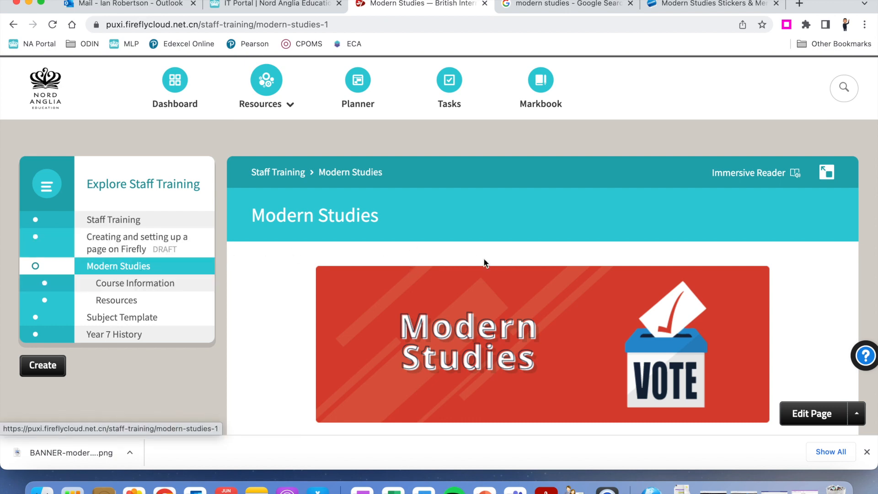
{"action": "scroll", "coordinate": [484, 262], "scroll_direction": "down", "scroll_amount": 5}
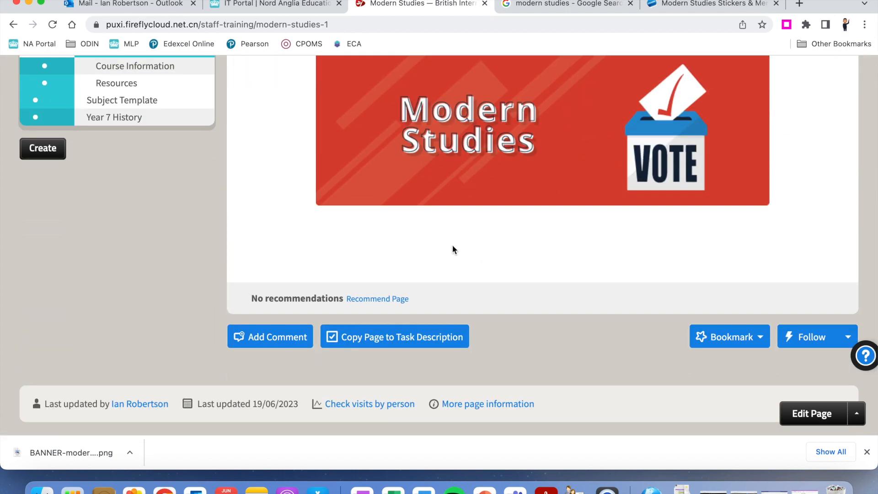
{"action": "scroll", "coordinate": [453, 248], "scroll_direction": "up", "scroll_amount": 5}
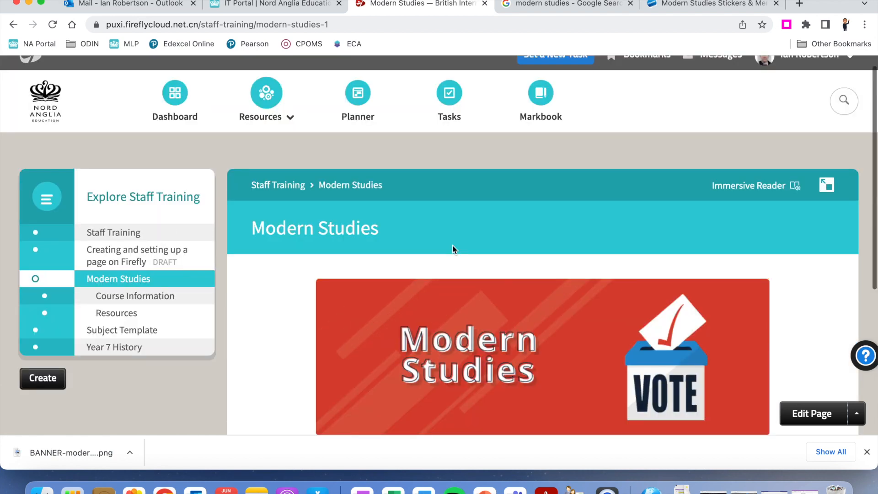